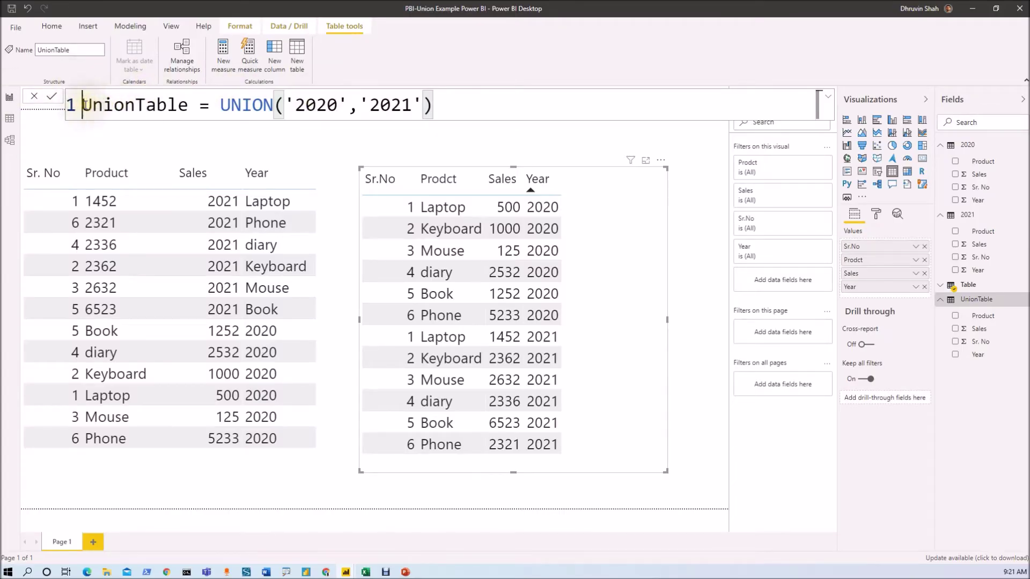
Select the table name in the UnionTable = UNION('2020','2021') formula.
{"action": "left_click_drag", "start_coordinate": [82, 105], "coordinate": [421, 103]}
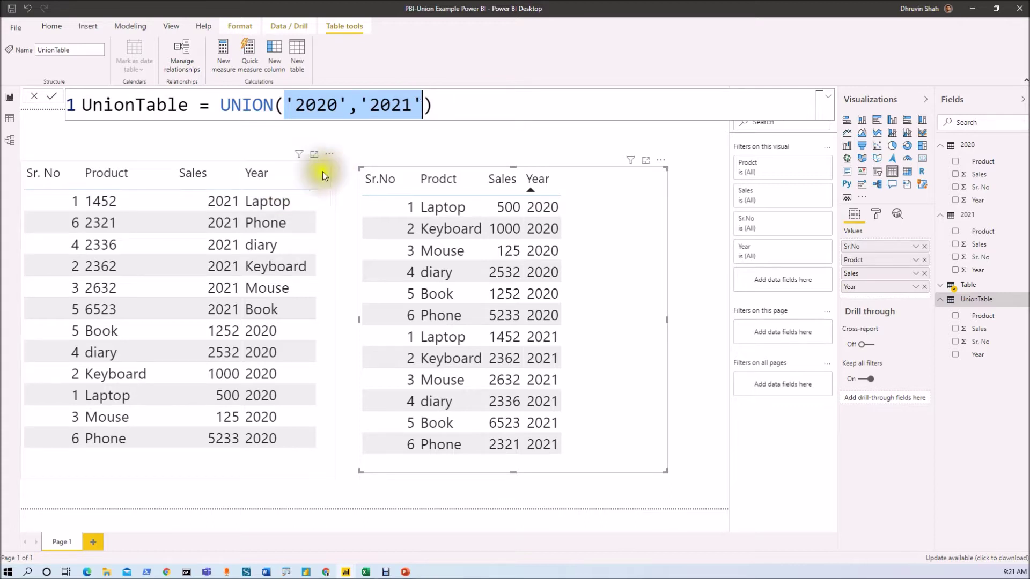
Leave the formula bar and select the misaligned left UnionTable visual.
{"action": "left_click", "coordinate": [335, 177]}
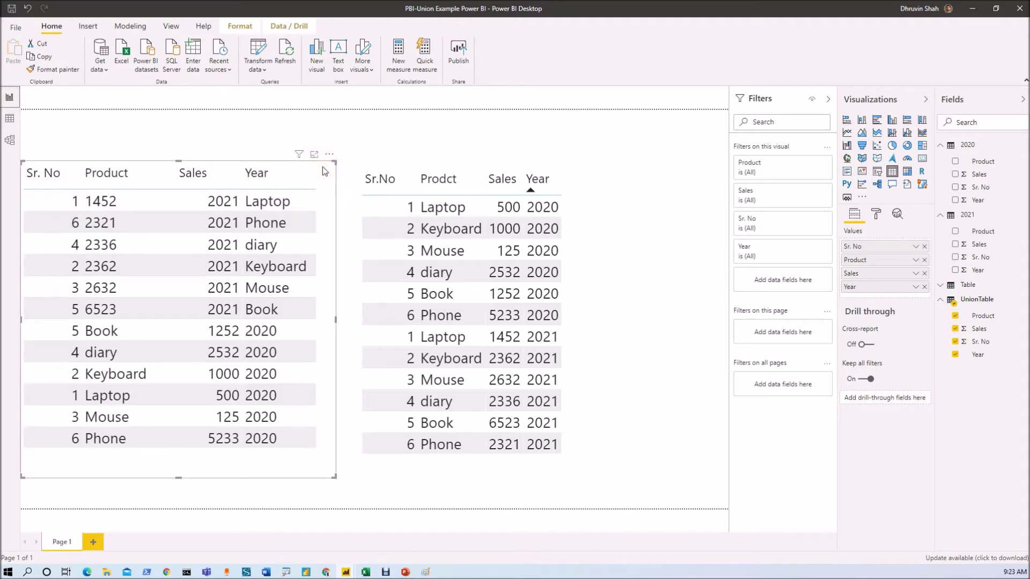
{"action": "key", "text": "alt+Tab"}
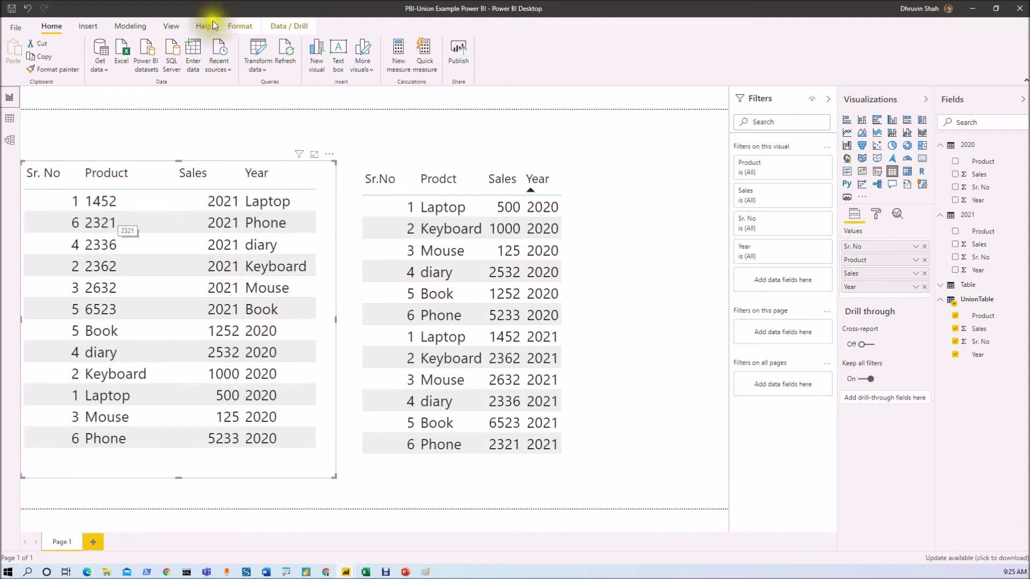
{"action": "left_click", "coordinate": [130, 27]}
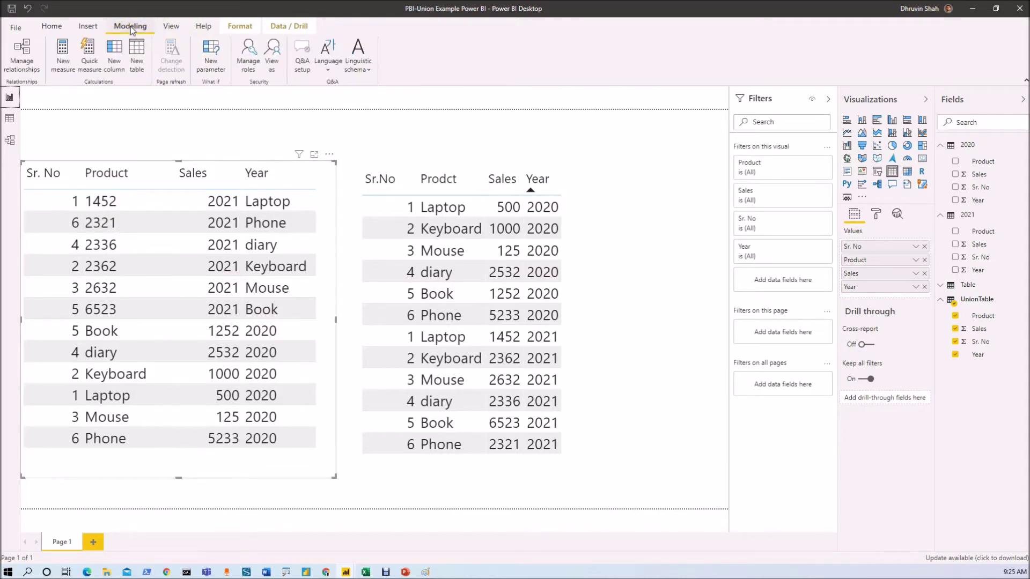
Create a new calculated table named Unionwithcolumns whose formula begins with UNION(.
{"action": "left_click", "coordinate": [138, 63]}
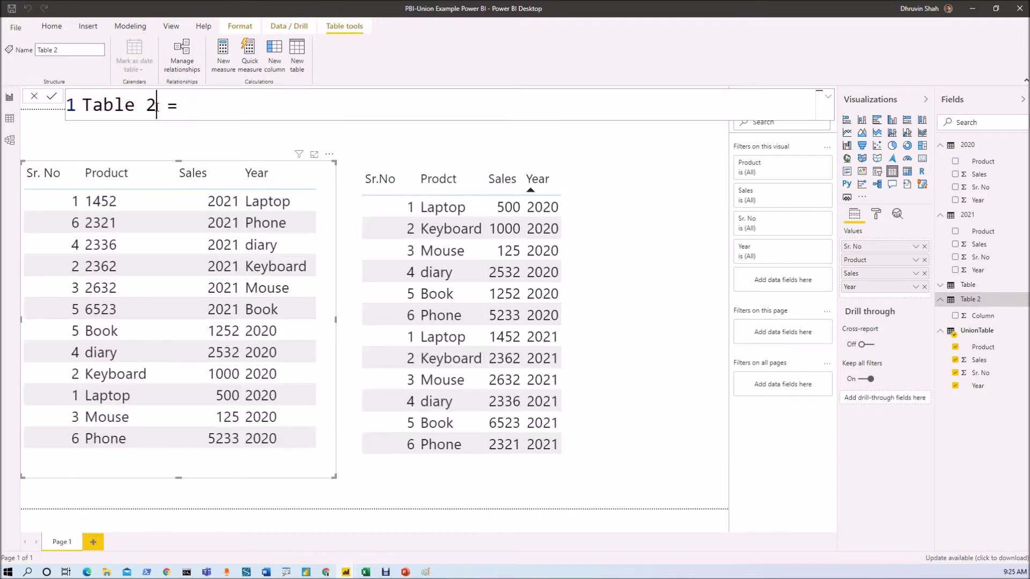
{"action": "left_click_drag", "start_coordinate": [156, 111], "coordinate": [67, 111]}
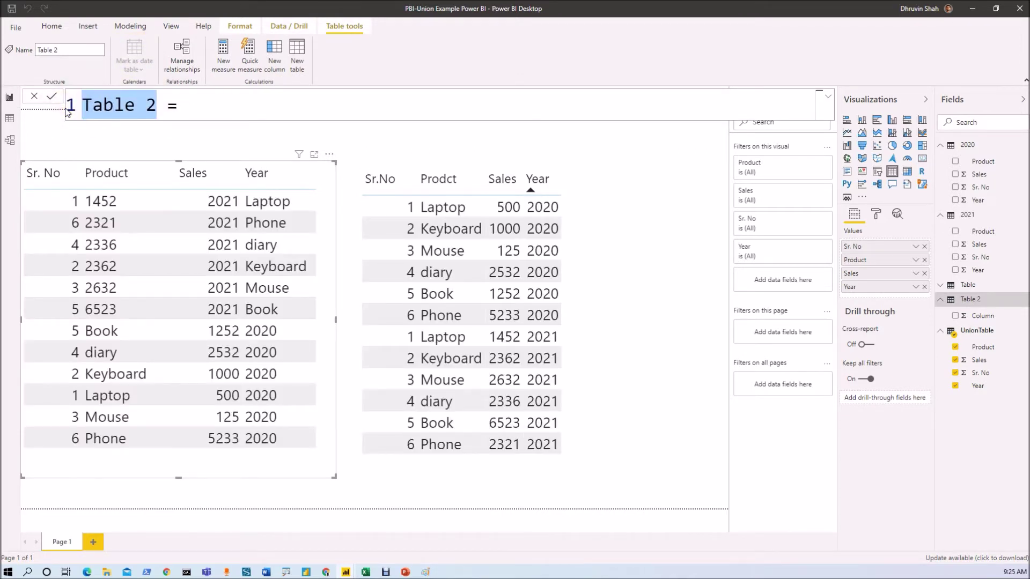
{"action": "type", "text": "U"}
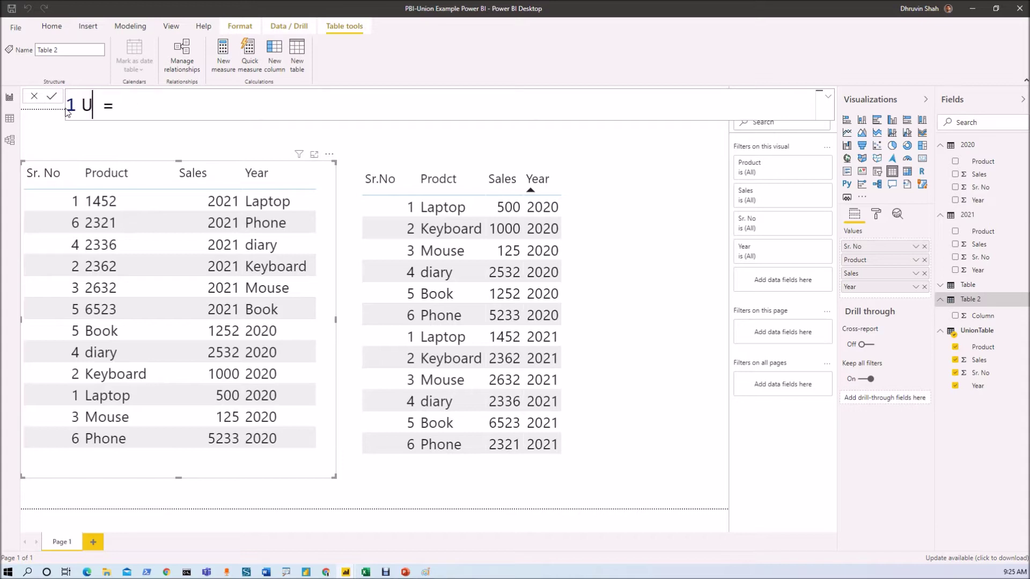
{"action": "type", "text": "nionw"}
{"action": "type", "text": "ithcol"}
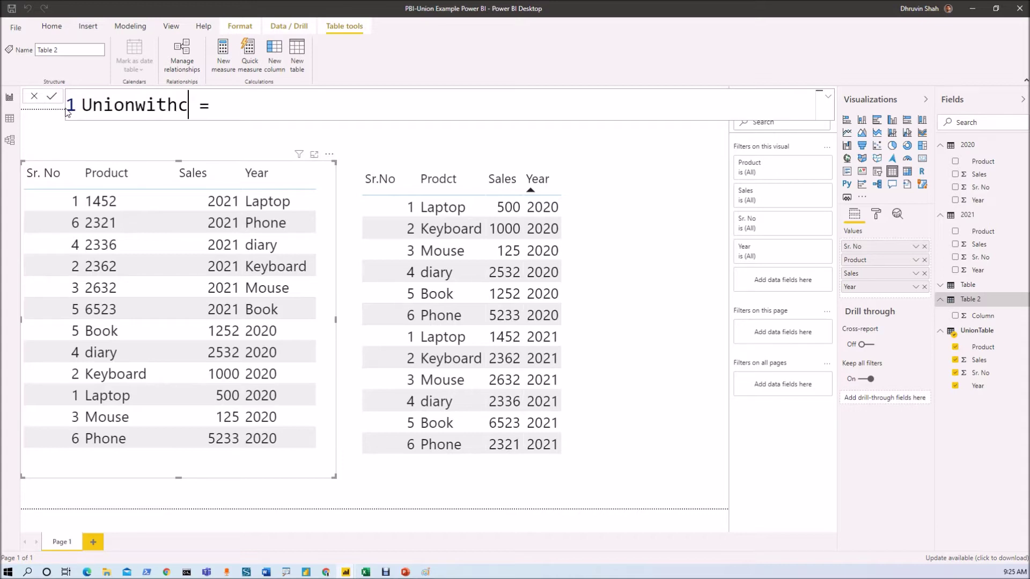
{"action": "type", "text": "umns"}
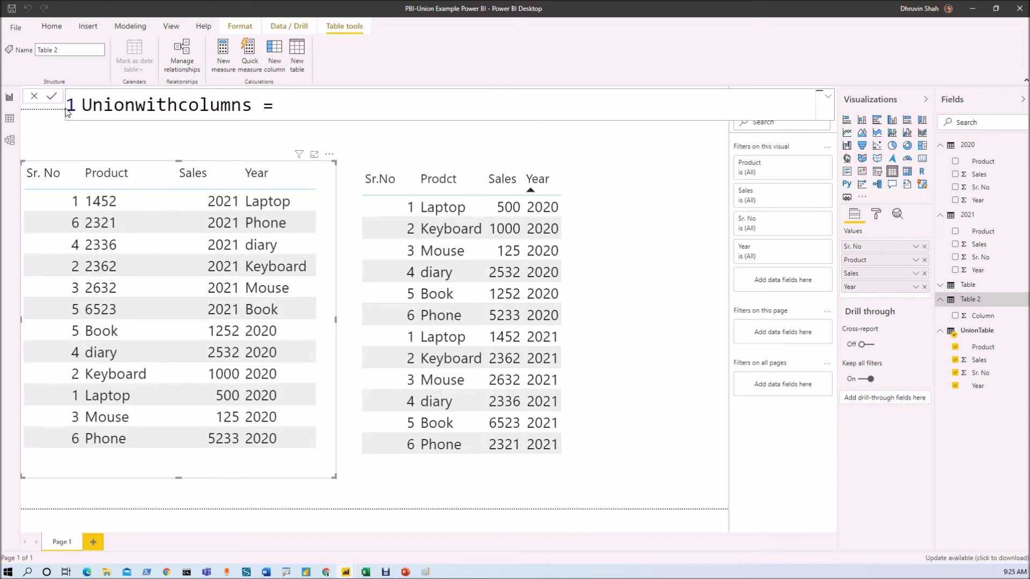
{"action": "type", "text": "Un"}
{"action": "key", "text": "Tab"}
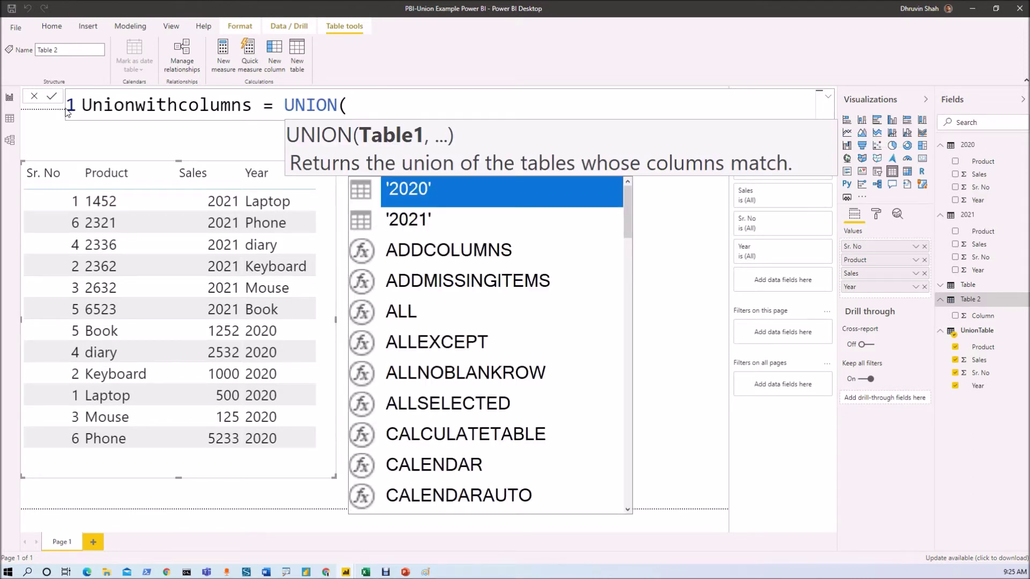
Add SELECTCOLUMNS over '2020' with a "Sr.No" column from '2020'[Sr. No].
{"action": "type", "text": "se"}
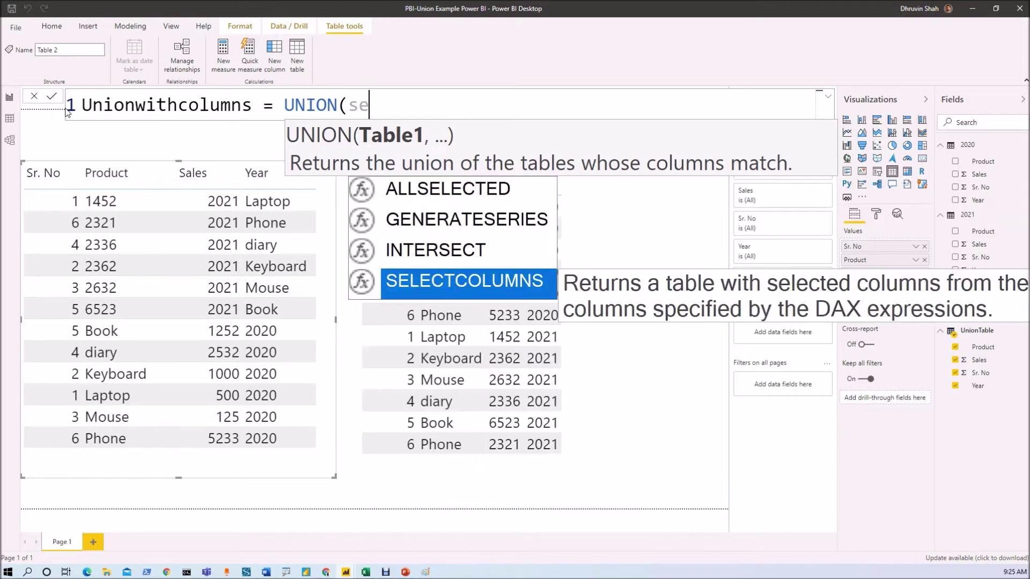
{"action": "key", "text": "Tab"}
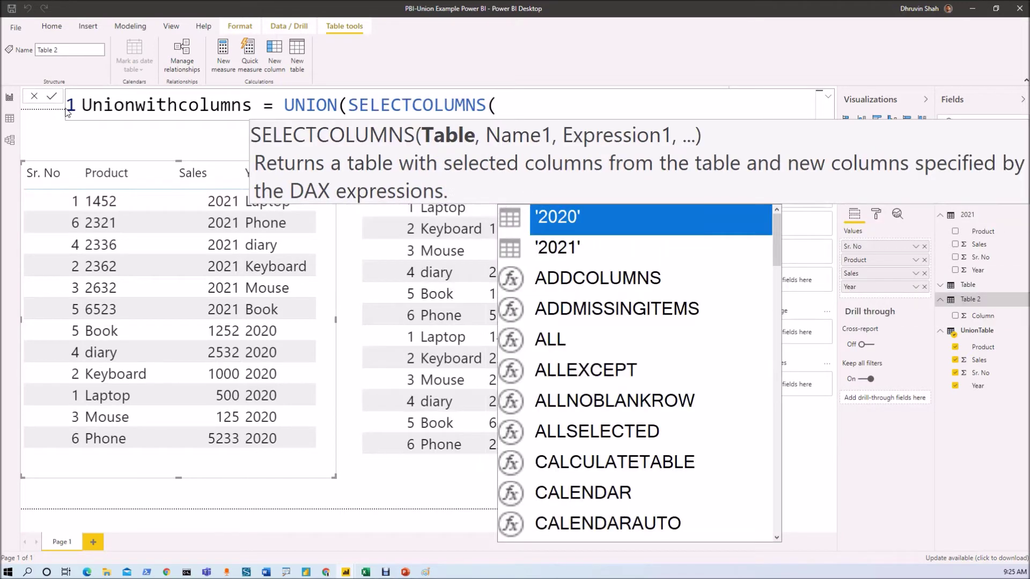
{"action": "key", "text": "Tab"}
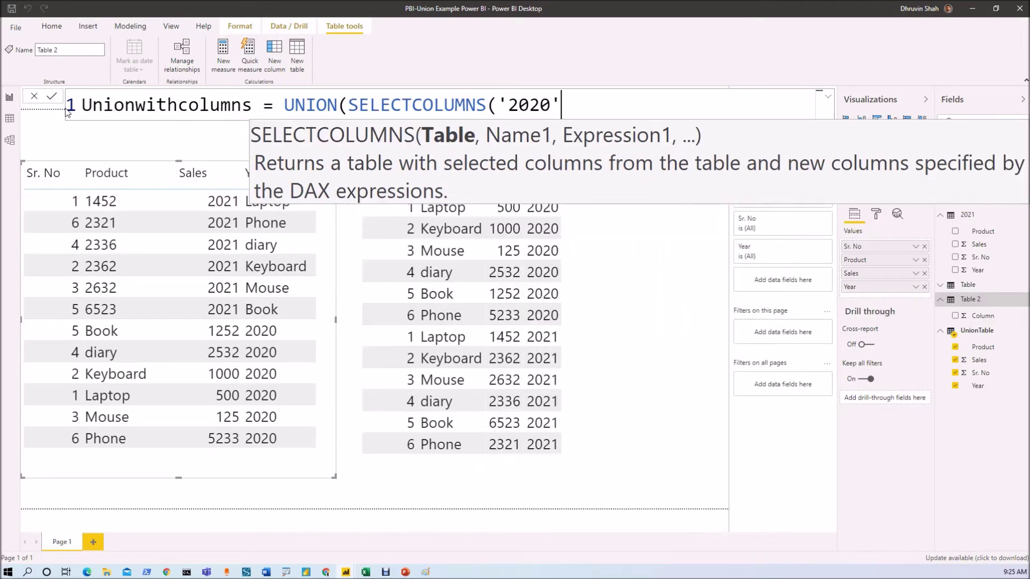
{"action": "type", "text": ","}
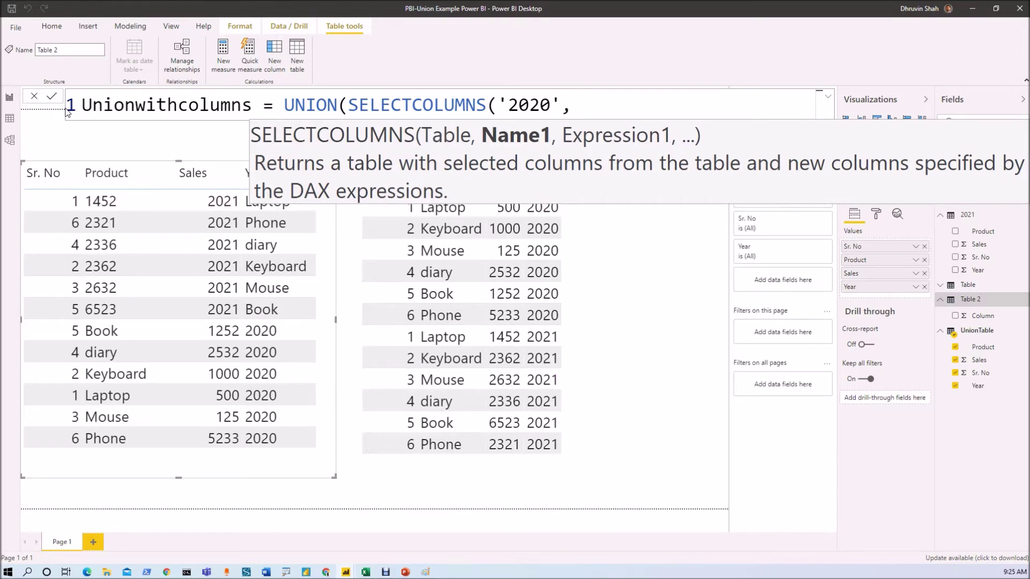
{"action": "type", "text": "\"\""}
{"action": "type", "text": "S"}
{"action": "type", "text": "r"}
{"action": "type", "text": ".No"}
{"action": "type", "text": ","}
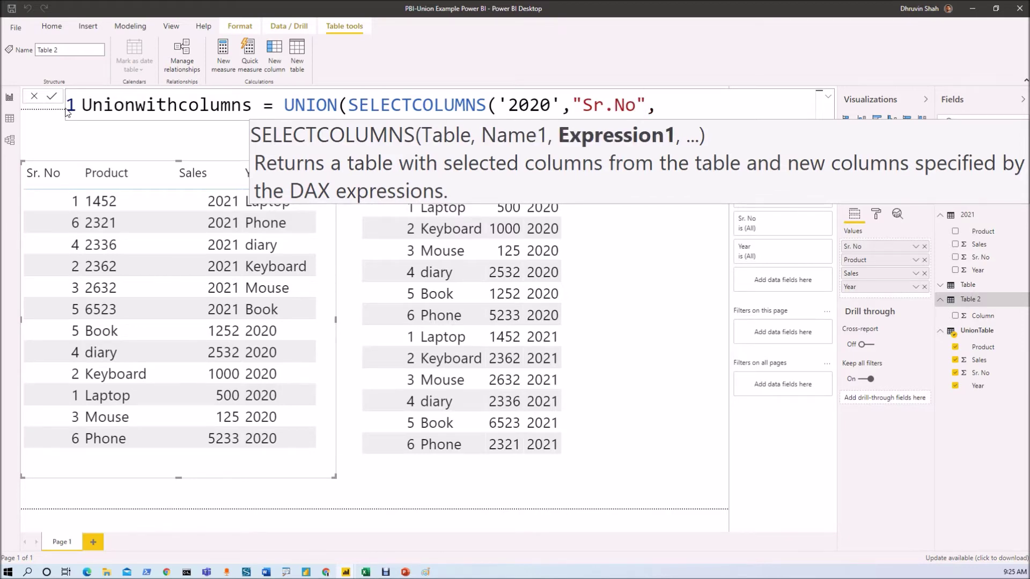
{"action": "type", "text": "sr"}
{"action": "key", "text": "Tab"}
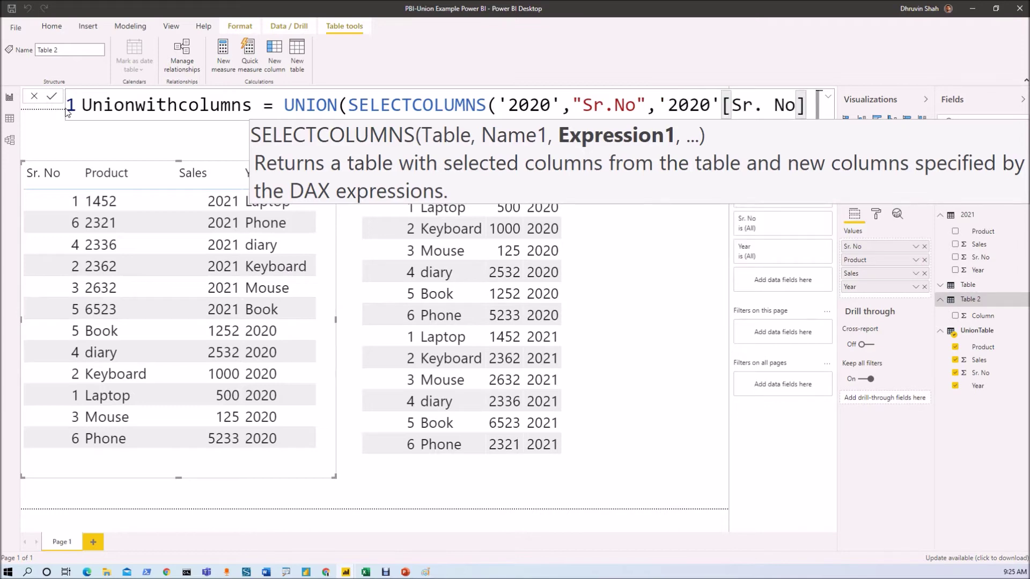
Add a "Product" column from '2020'[Product], replacing the mistaken PRODUCT function.
{"action": "type", "text": ","}
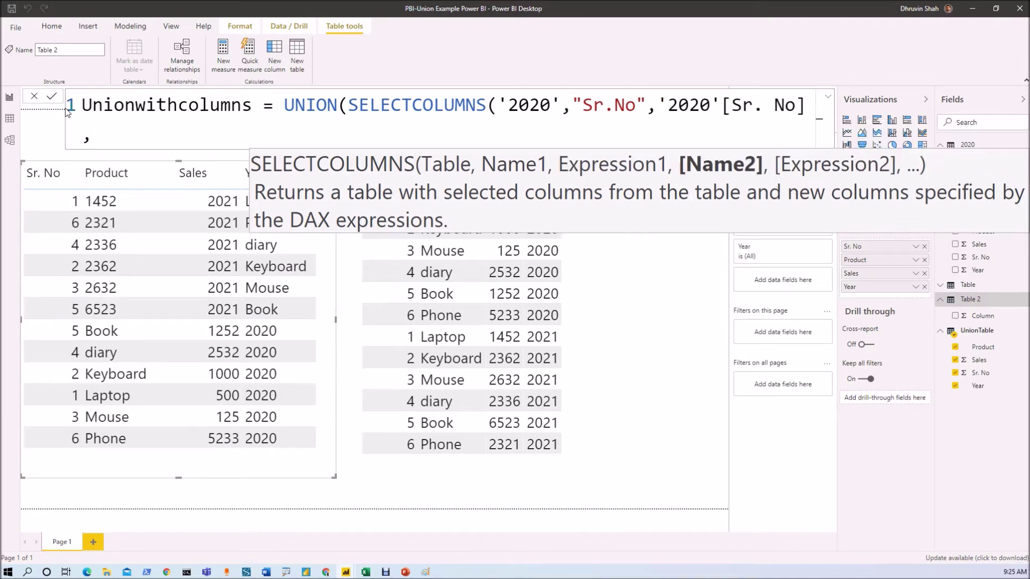
{"action": "type", "text": "\"Product\""}
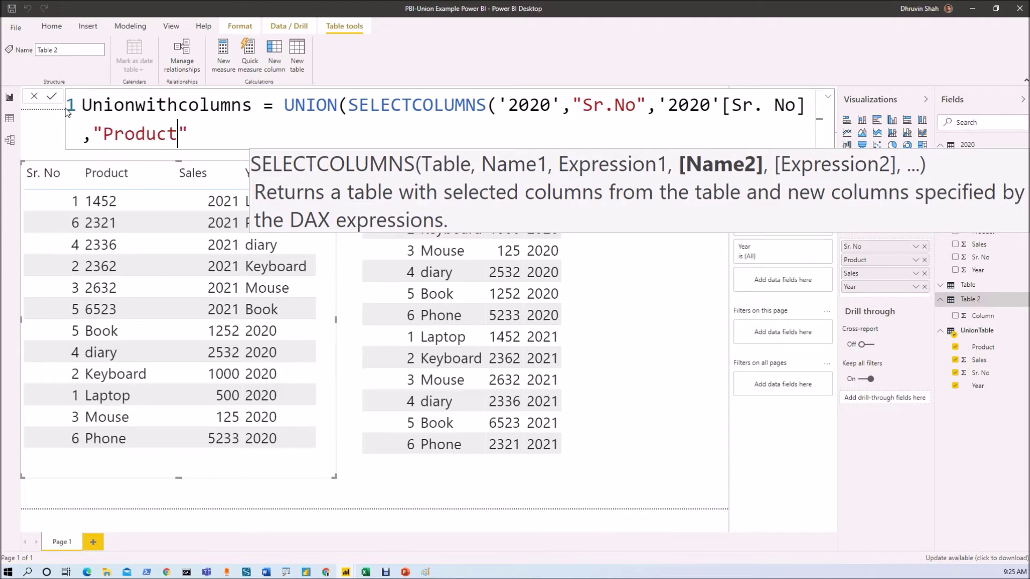
{"action": "type", "text": ","}
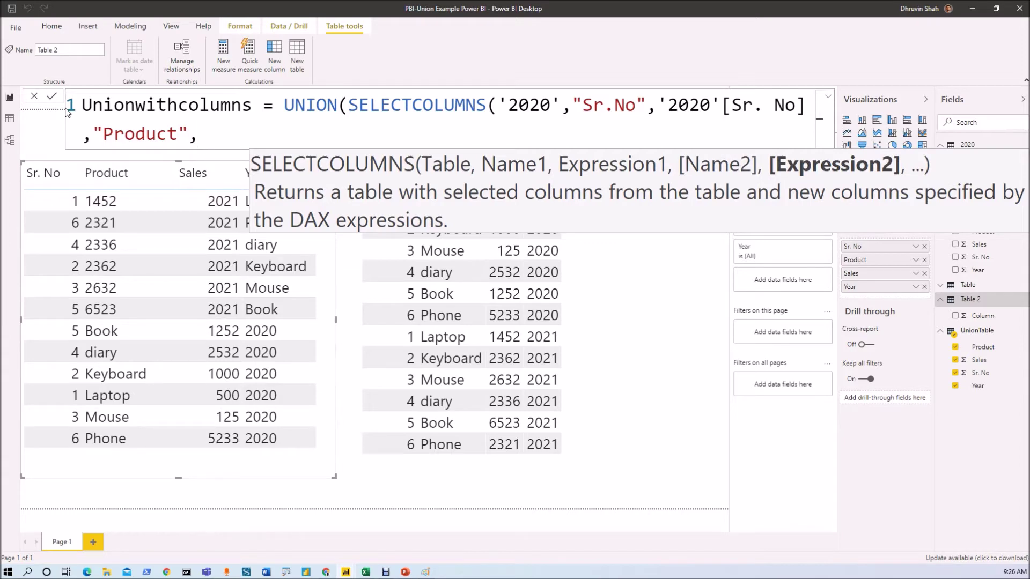
{"action": "type", "text": "pro"}
{"action": "key", "text": "Tab"}
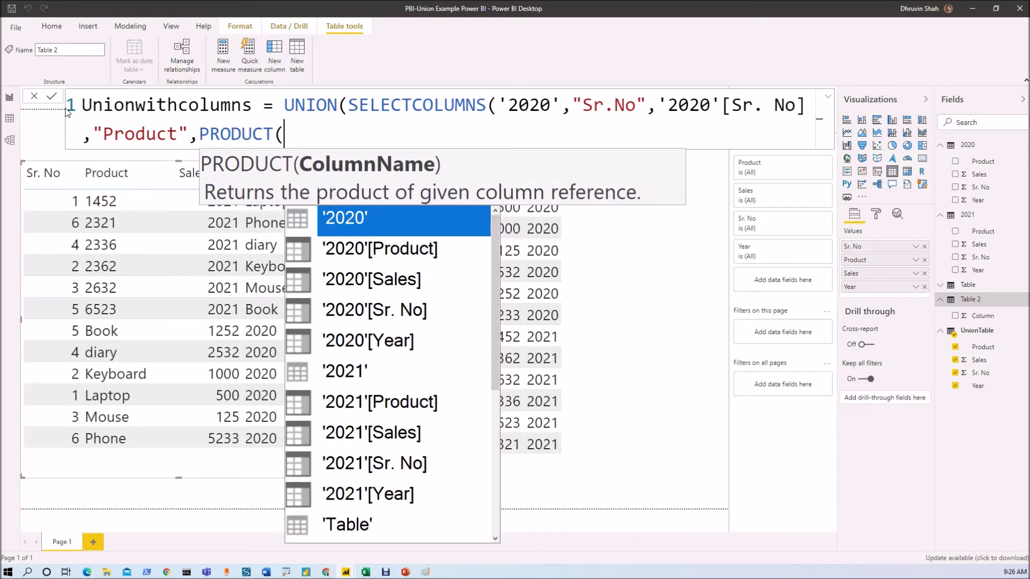
{"action": "key", "text": "BackSpace"}
{"action": "key", "text": "BackSpace"}
{"action": "key", "text": "BackSpace"}
{"action": "key", "text": "BackSpace"}
{"action": "key", "text": "BackSpace"}
{"action": "key", "text": "BackSpace"}
{"action": "key", "text": "BackSpace"}
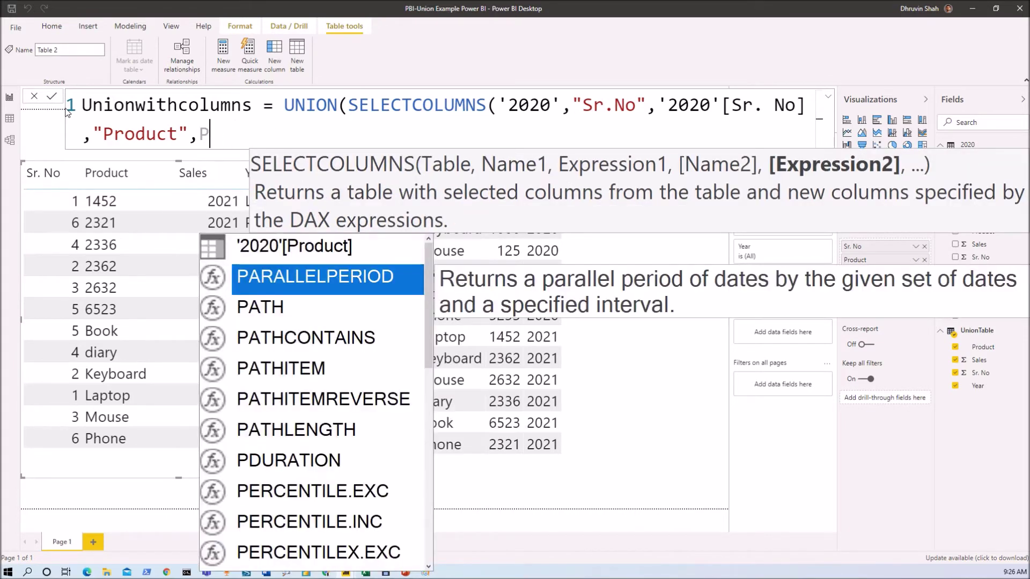
{"action": "key", "text": "Up"}
{"action": "key", "text": "Tab"}
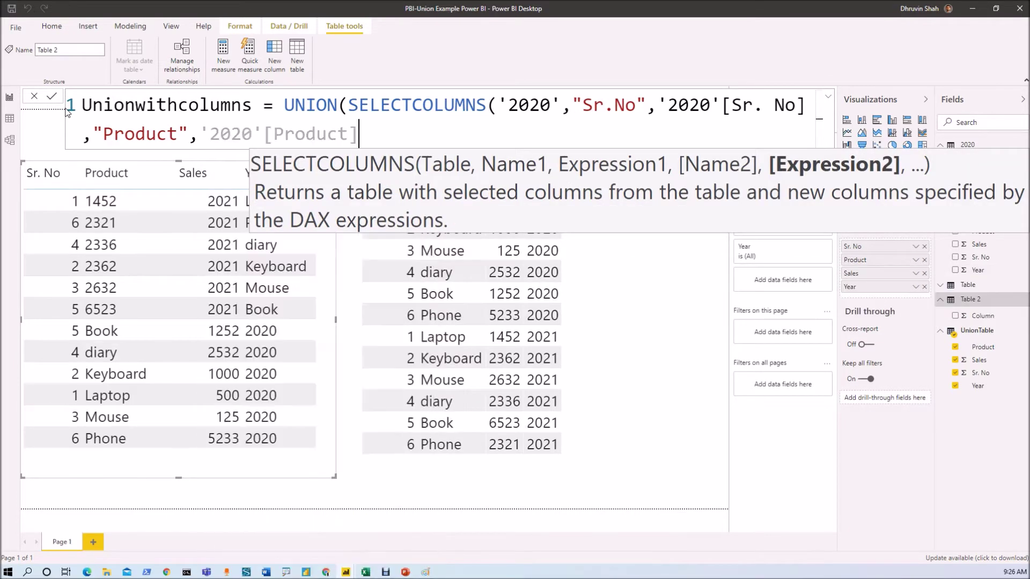
Add "Sales" and "Year" columns from '2020'[Sales] and '2020'[Year], then close the clause.
{"action": "type", "text": ","}
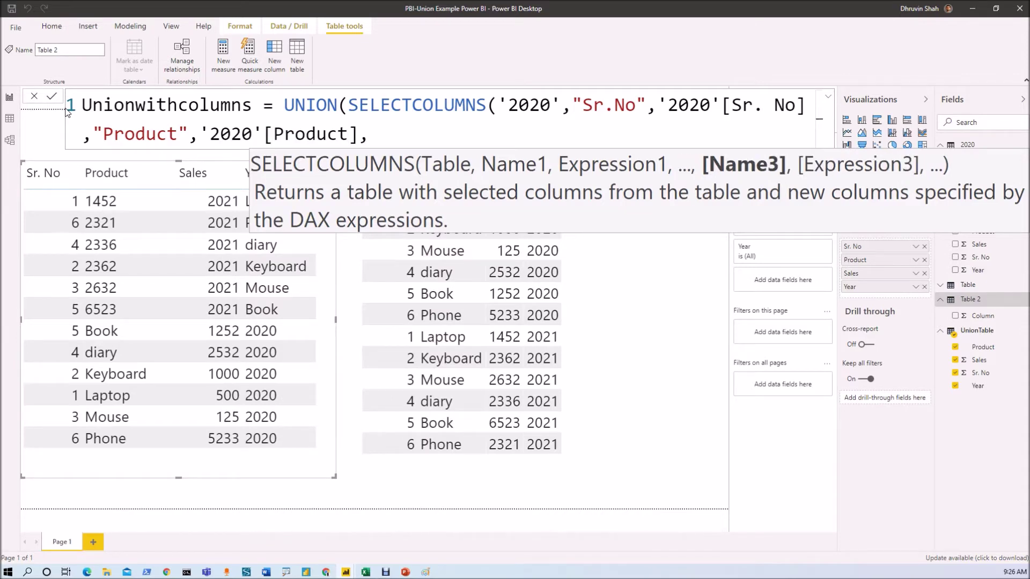
{"action": "type", "text": "\"Sales\",sal"}
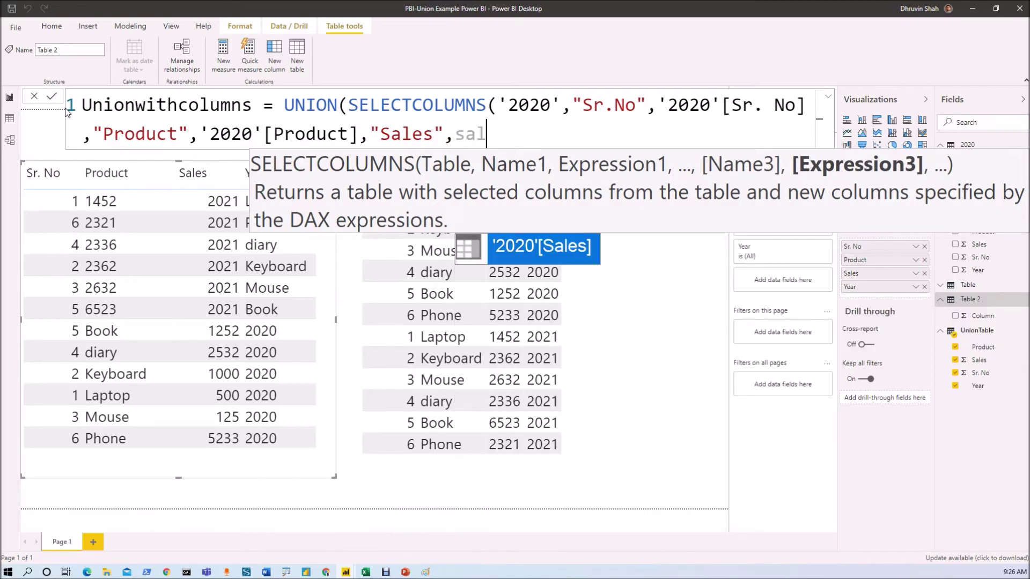
{"action": "type", "text": "e"}
{"action": "key", "text": "Tab"}
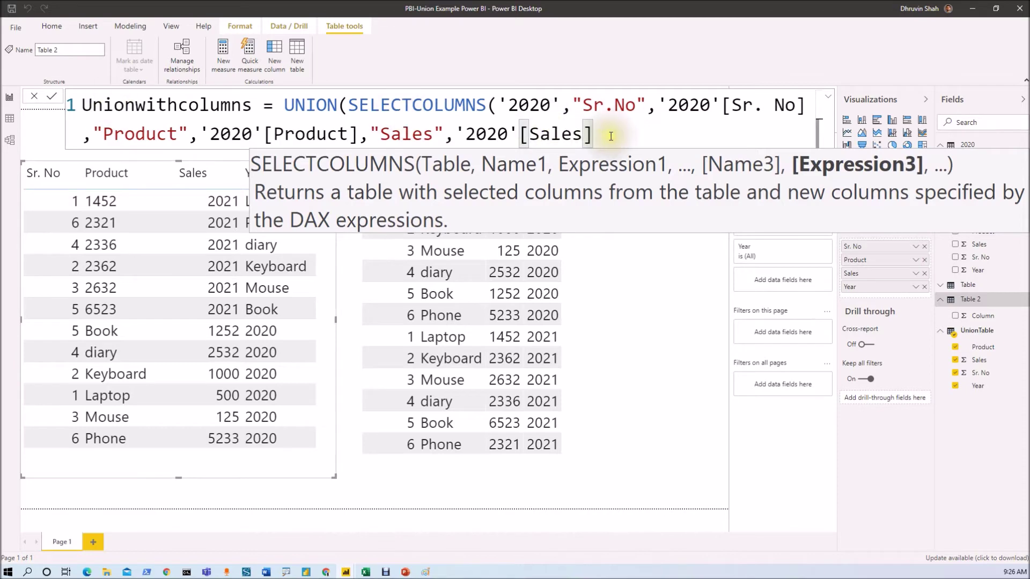
{"action": "type", "text": ","}
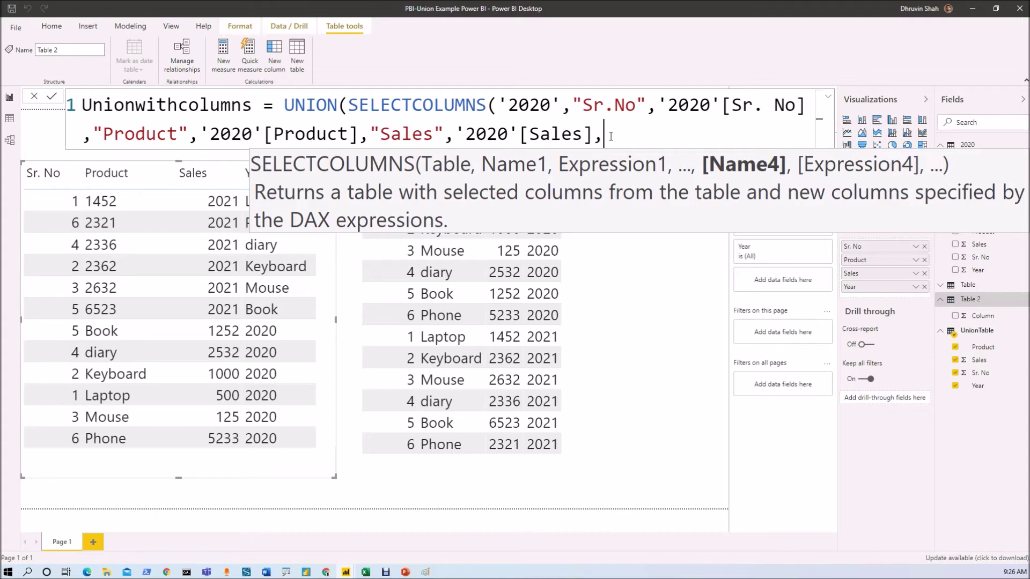
{"action": "type", "text": "\"\"Year\",yea"}
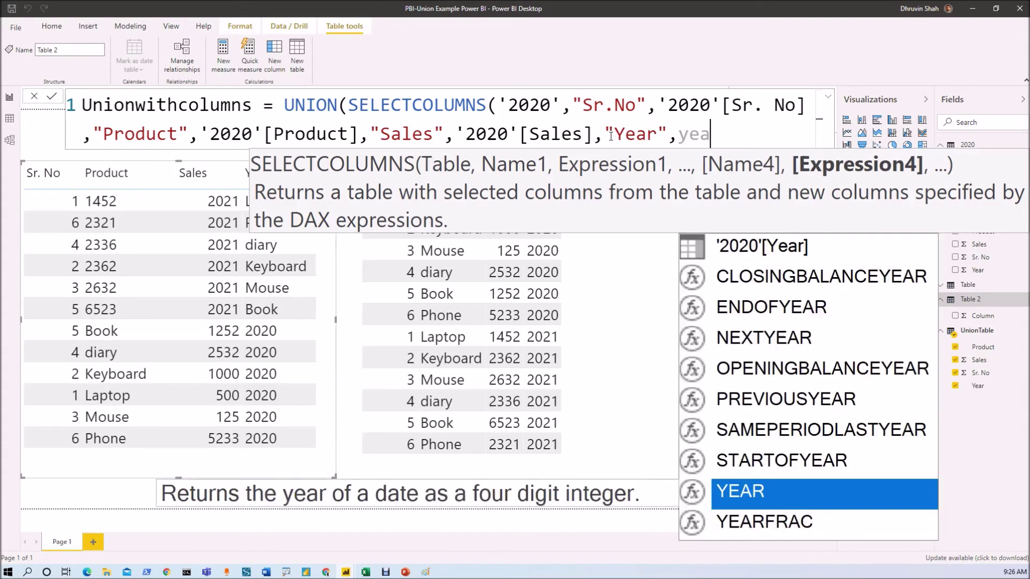
{"action": "key", "text": "Up"}
{"action": "key", "text": "Up"}
{"action": "key", "text": "Up"}
{"action": "key", "text": "Up"}
{"action": "key", "text": "Up"}
{"action": "key", "text": "Up"}
{"action": "key", "text": "Up"}
{"action": "key", "text": "Up"}
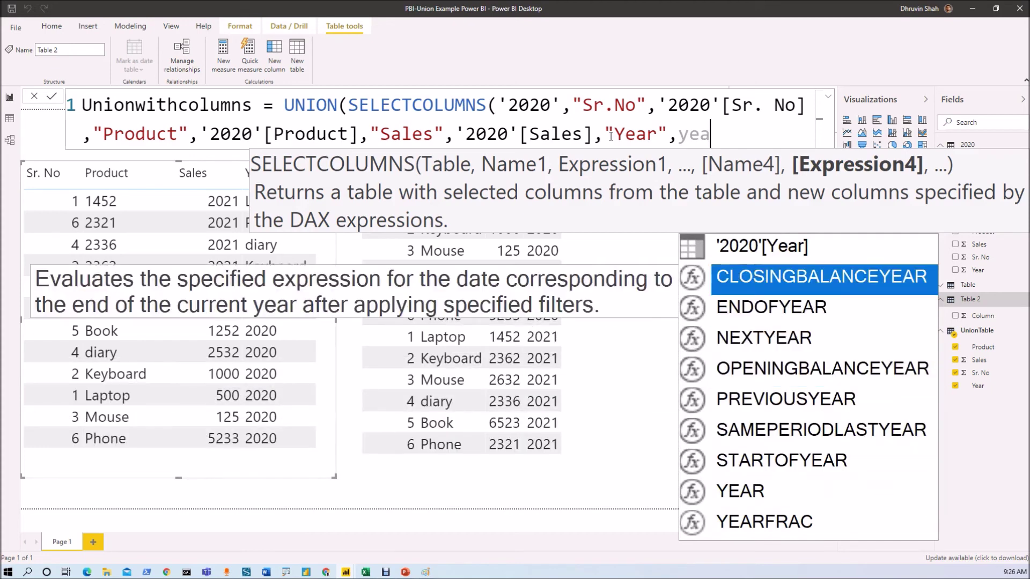
{"action": "key", "text": "Tab"}
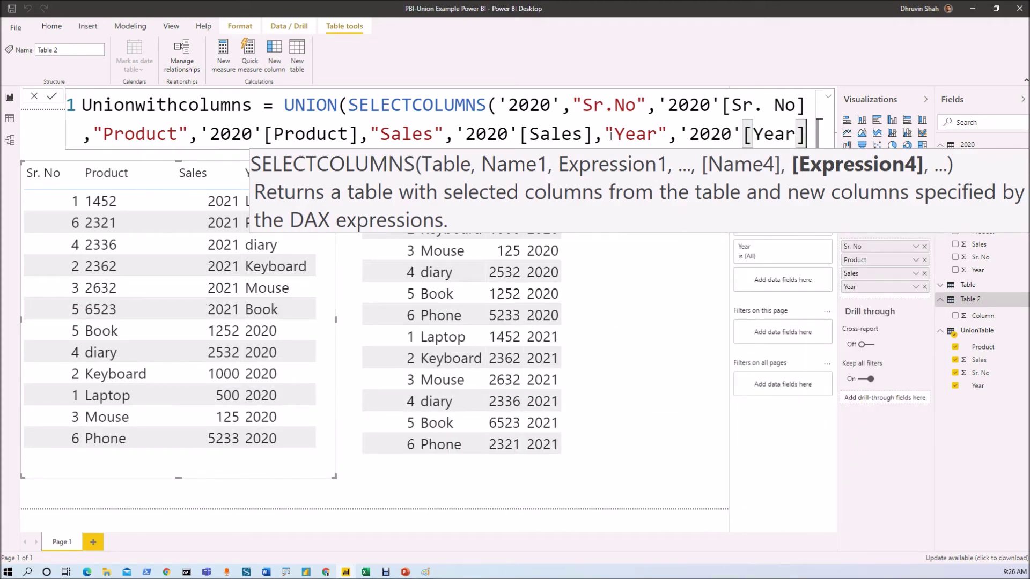
{"action": "type", "text": ")"}
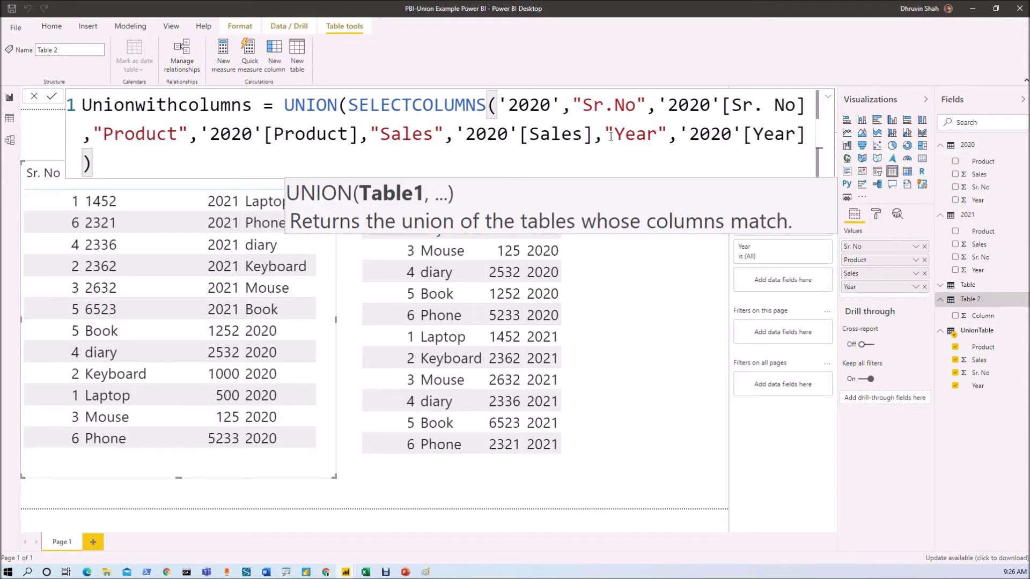
{"action": "type", "text": ","}
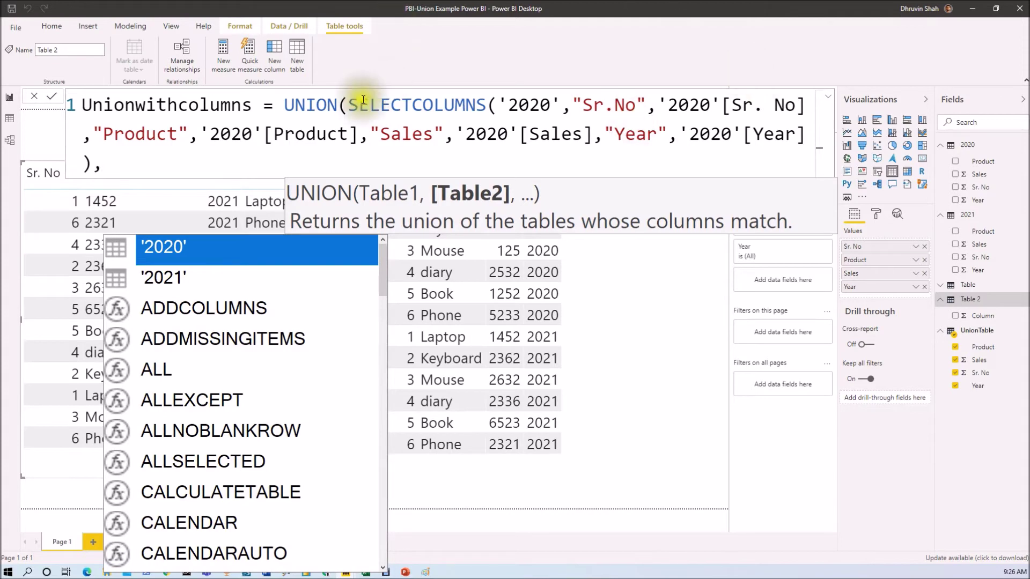
Paste a copy of the first SELECTCOLUMNS clause and point it at the '2021' table.
{"action": "left_click_drag", "start_coordinate": [349, 105], "coordinate": [90, 161]}
{"action": "key", "text": "ctrl+c"}
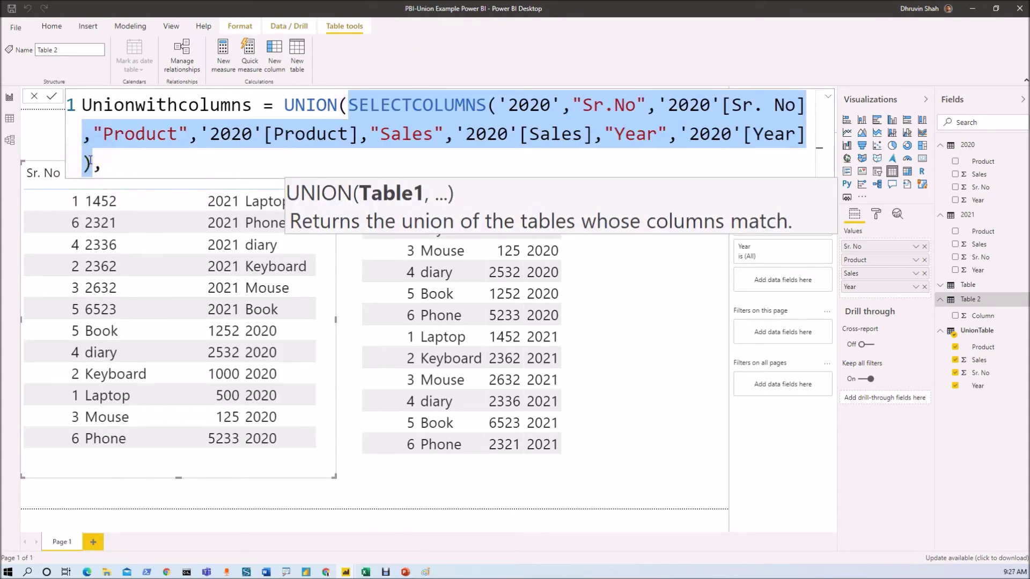
{"action": "left_click", "coordinate": [160, 162]}
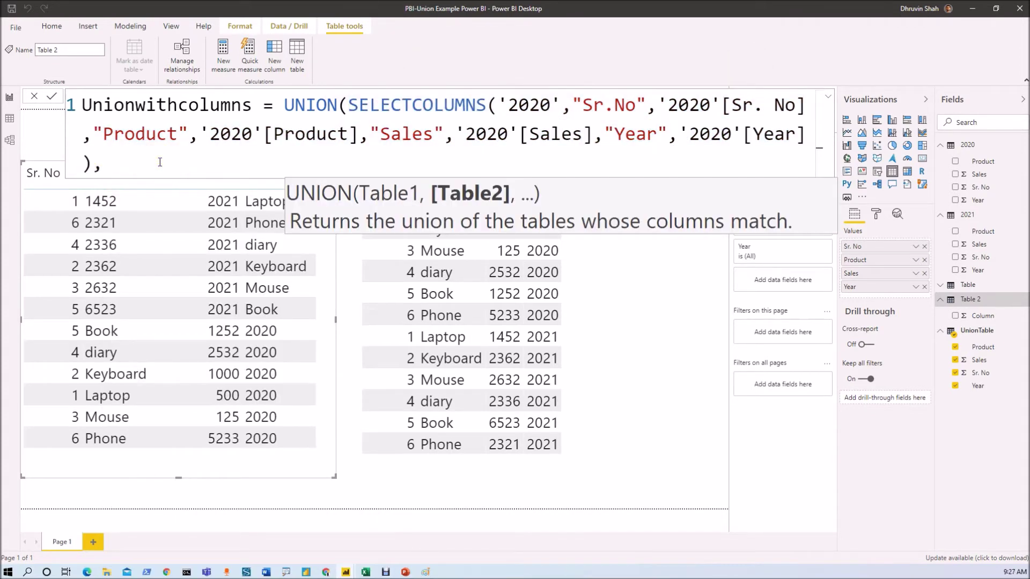
{"action": "key", "text": "ctrl+v"}
{"action": "left_click", "coordinate": [294, 163]}
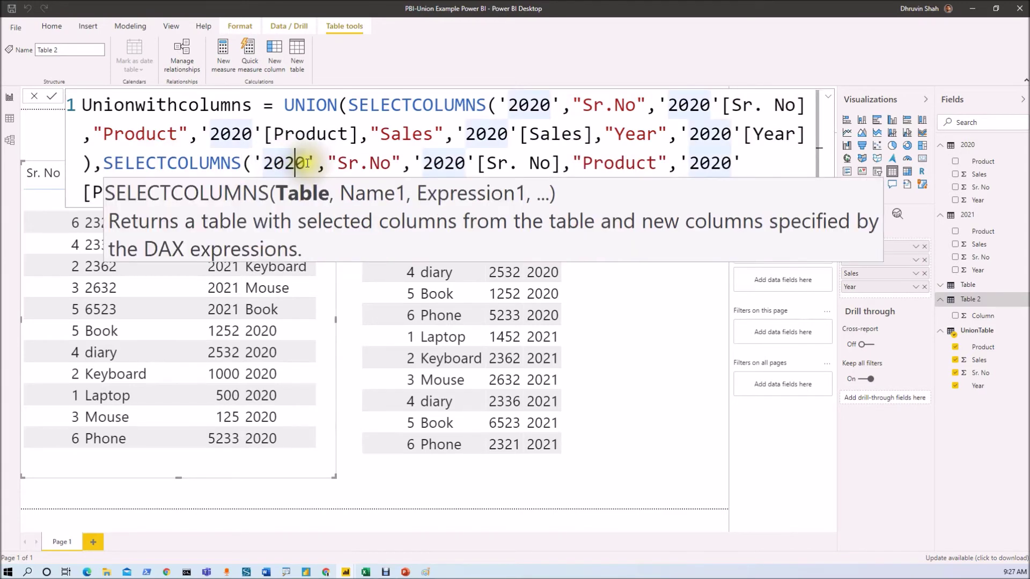
{"action": "key", "text": "BackSpace"}
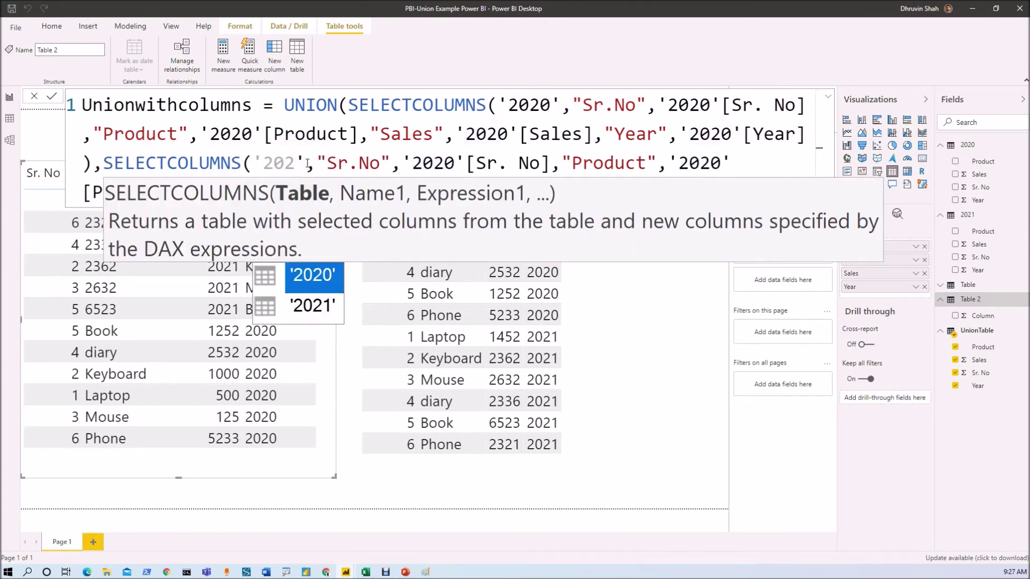
{"action": "type", "text": "1"}
{"action": "left_click", "coordinate": [318, 273]}
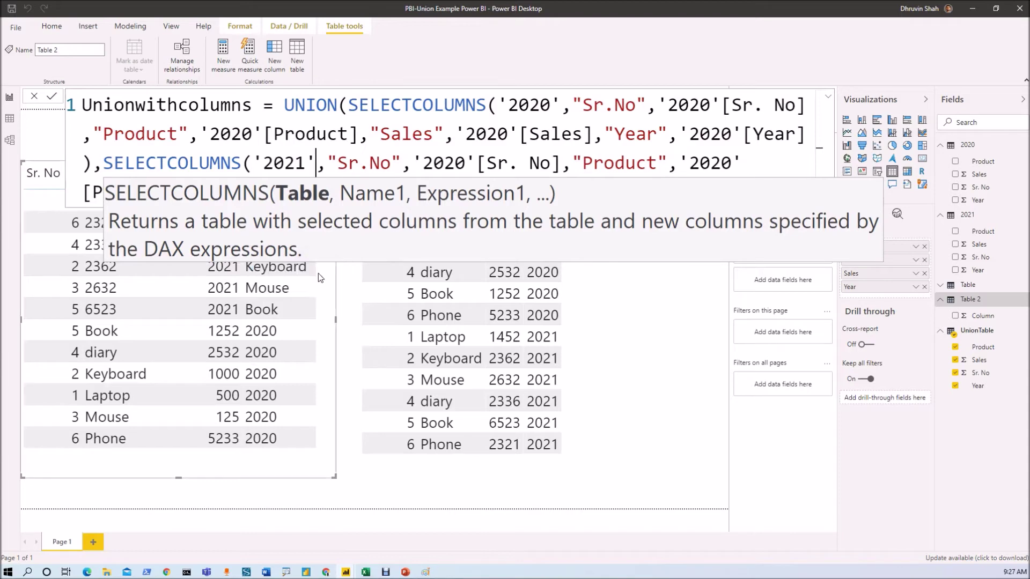
Change the copied clause's Sr. No and Product references from '2020' to '2021'.
{"action": "double_click", "coordinate": [289, 164]}
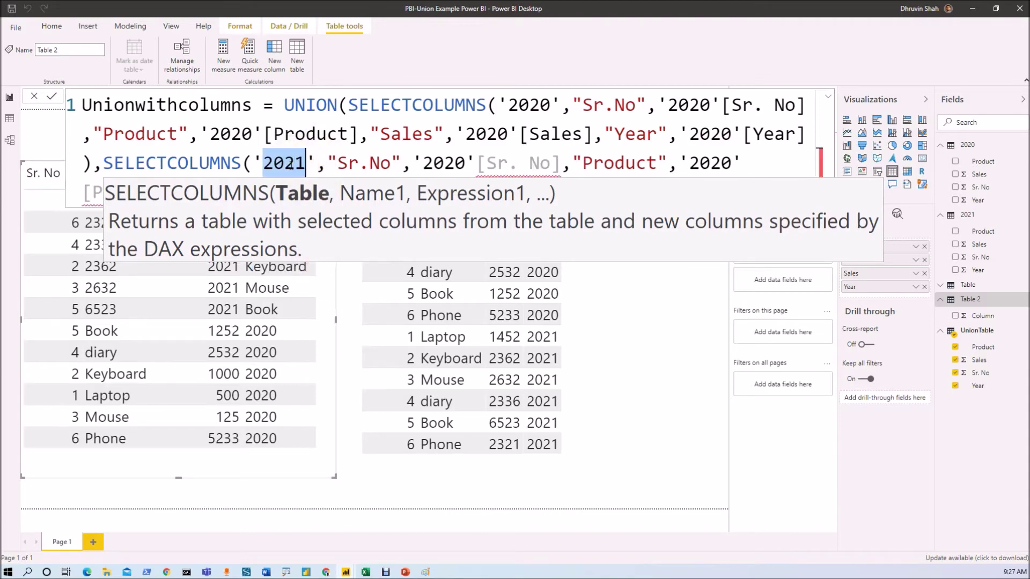
{"action": "left_click", "coordinate": [456, 164]}
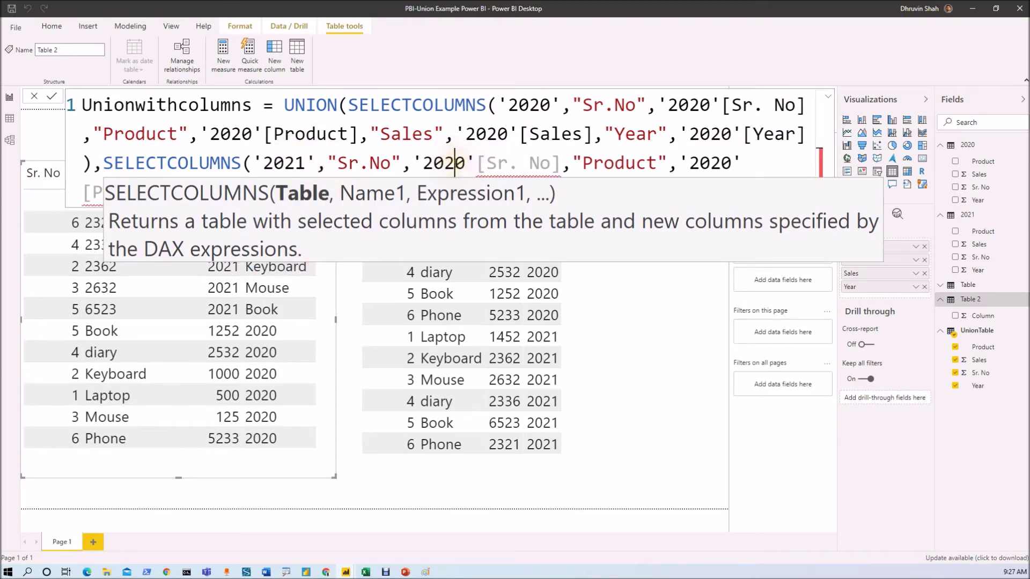
{"action": "double_click", "coordinate": [456, 164]}
{"action": "type", "text": "2021"}
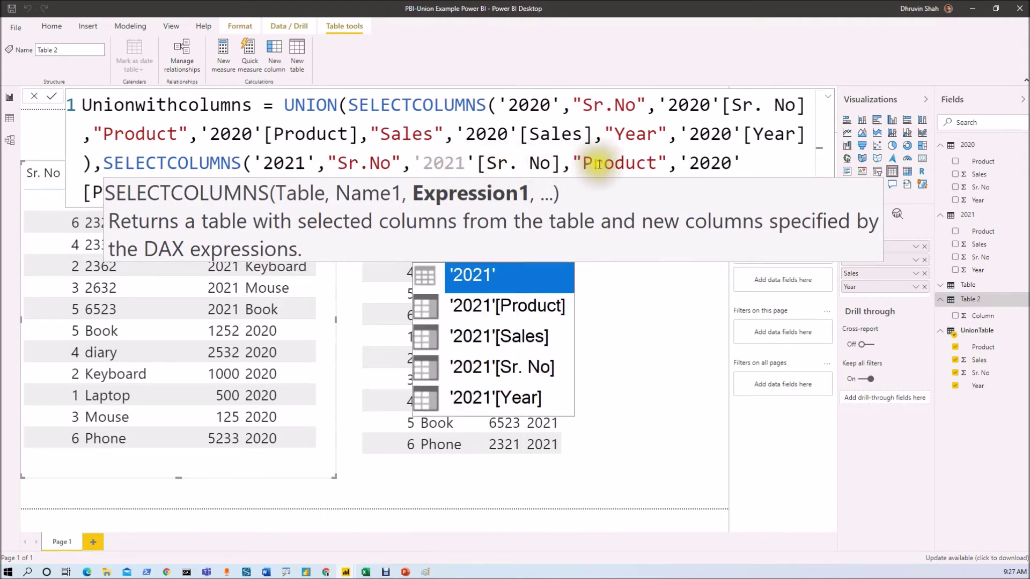
{"action": "left_click", "coordinate": [720, 162]}
{"action": "double_click", "coordinate": [718, 162]}
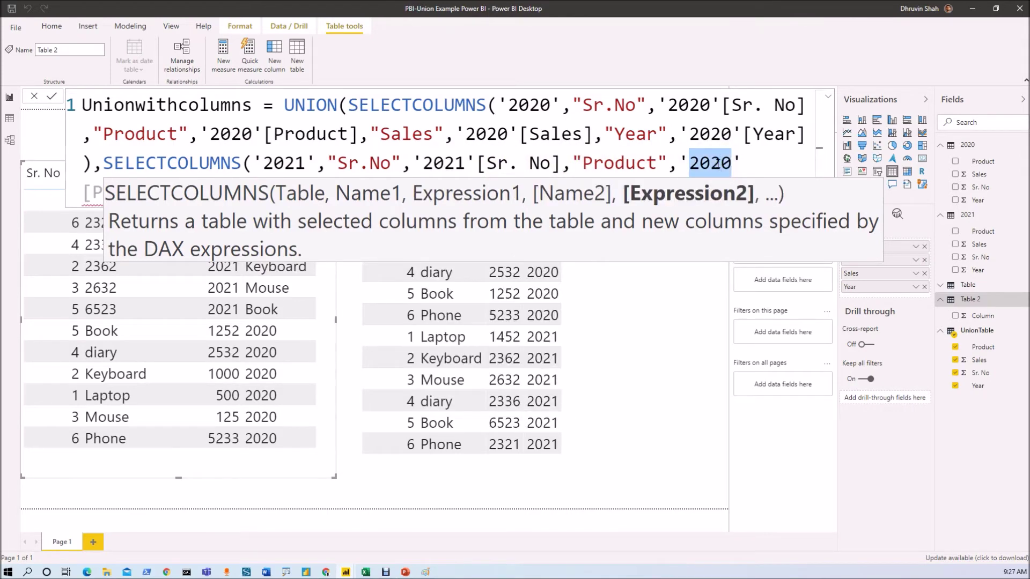
{"action": "type", "text": "2021"}
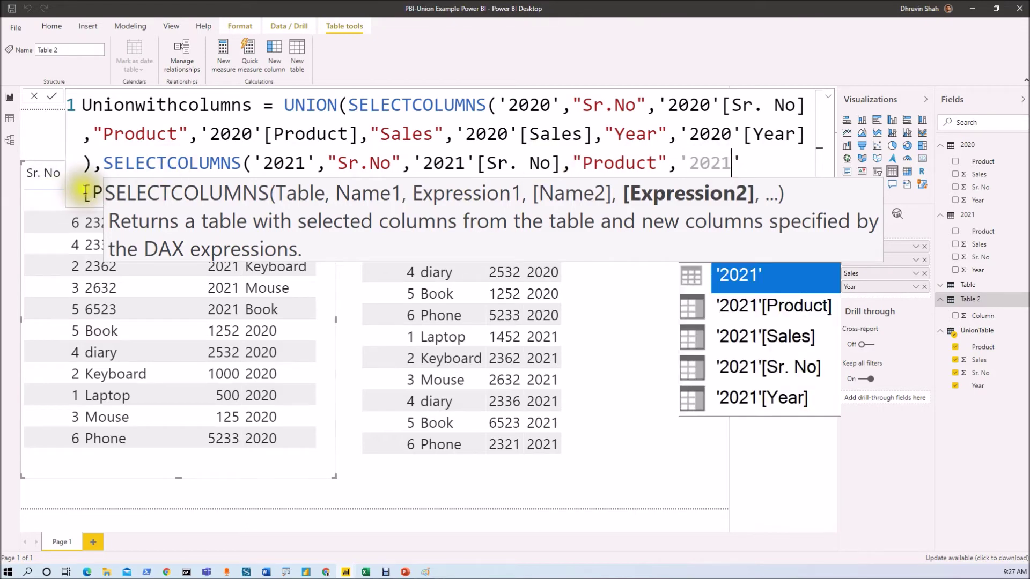
{"action": "left_click", "coordinate": [91, 192]}
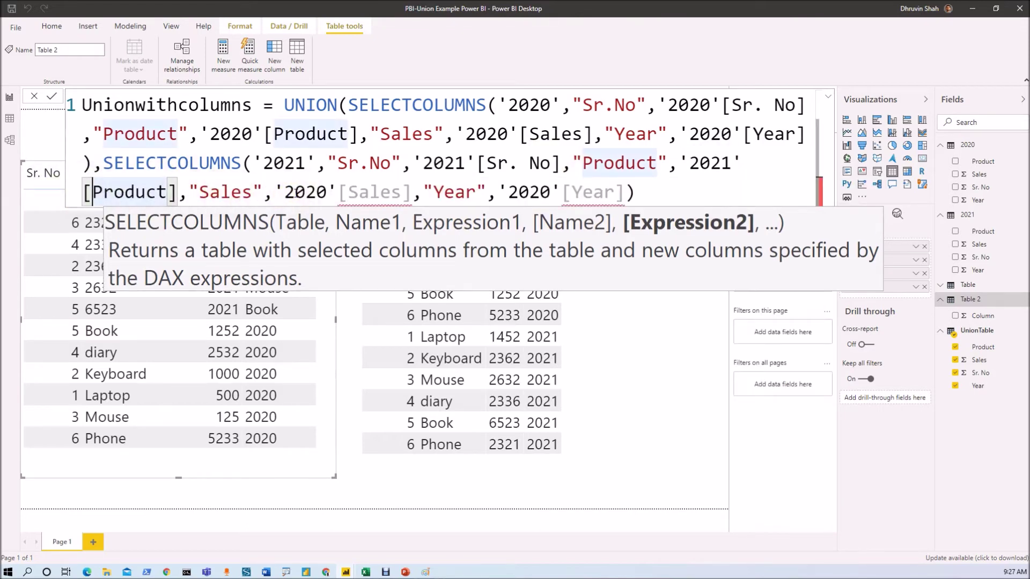
Change the Sales and Year references to '2021' and commit the Unionwithcolumns formula.
{"action": "double_click", "coordinate": [295, 192]}
{"action": "type", "text": "2021"}
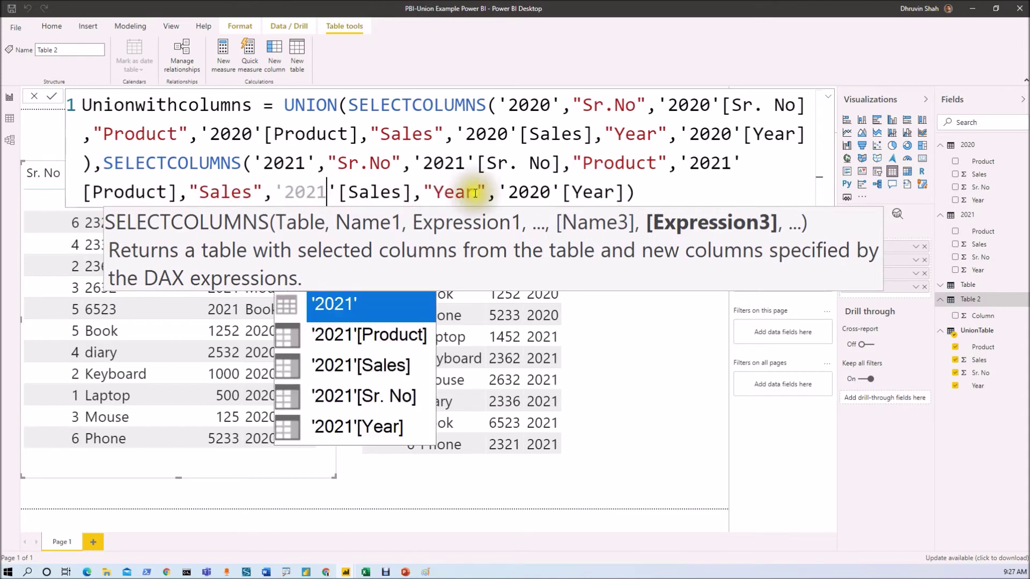
{"action": "double_click", "coordinate": [531, 192]}
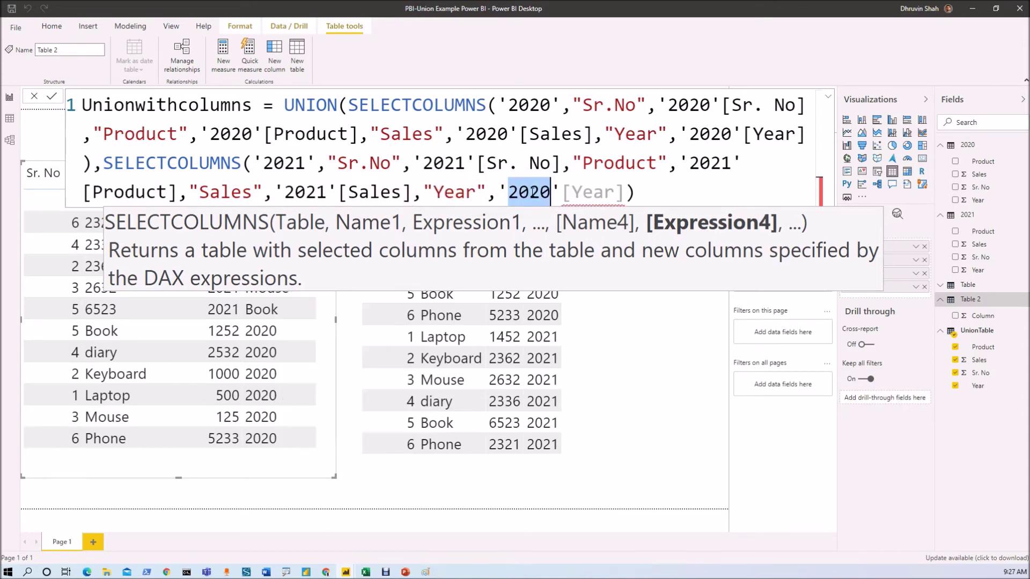
{"action": "type", "text": "2021"}
{"action": "left_click", "coordinate": [678, 196]}
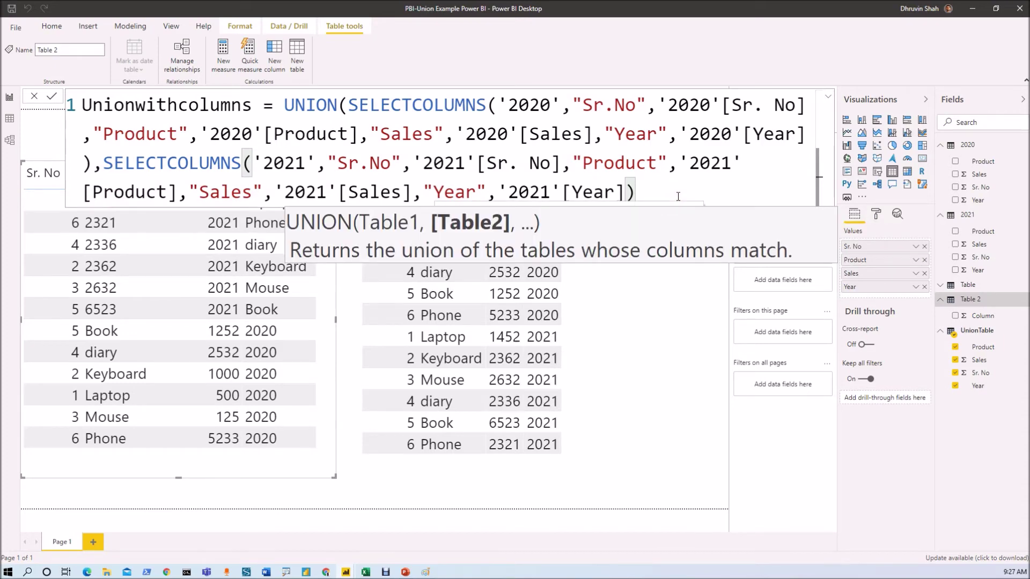
{"action": "key", "text": "Return"}
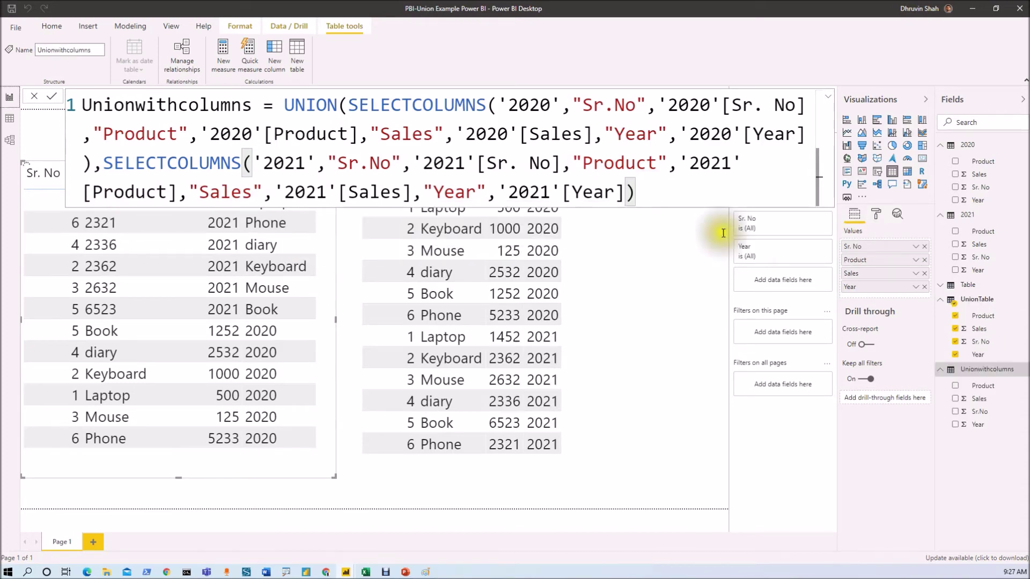
Add the closing bracket, delete the right-hand table visual and insert a new empty table visual.
{"action": "type", "text": ")"}
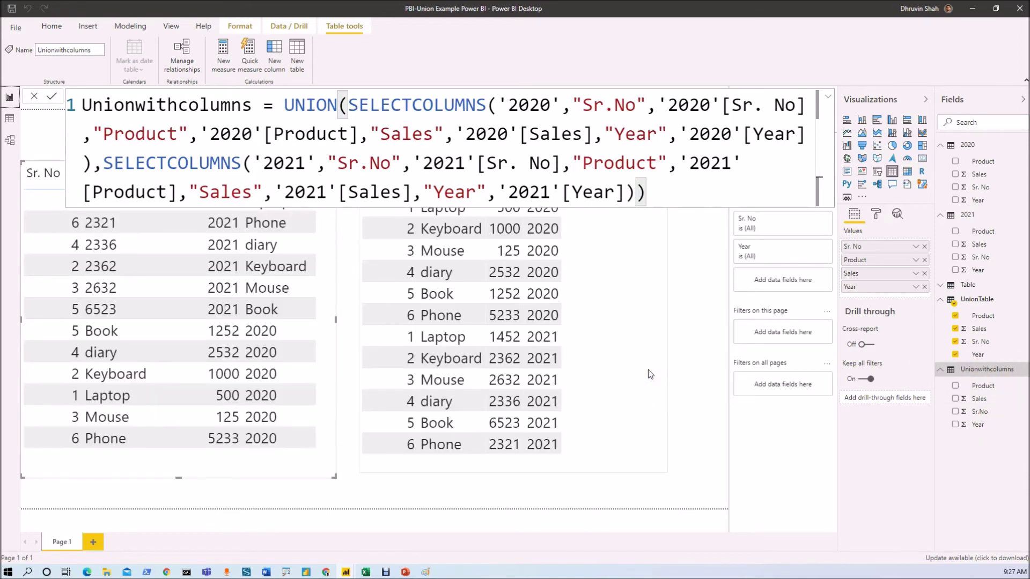
{"action": "left_click", "coordinate": [460, 236]}
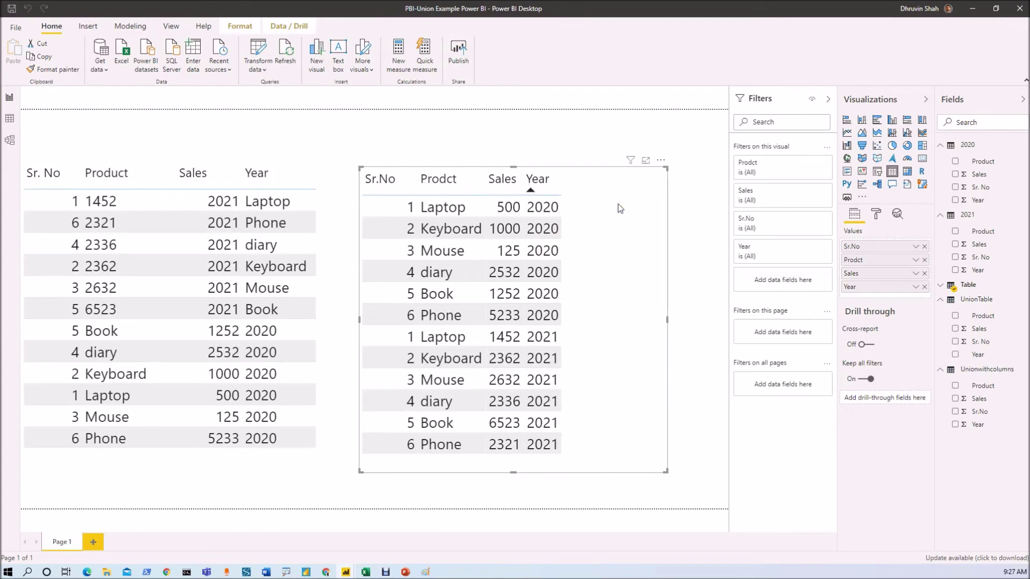
{"action": "key", "text": "Delete"}
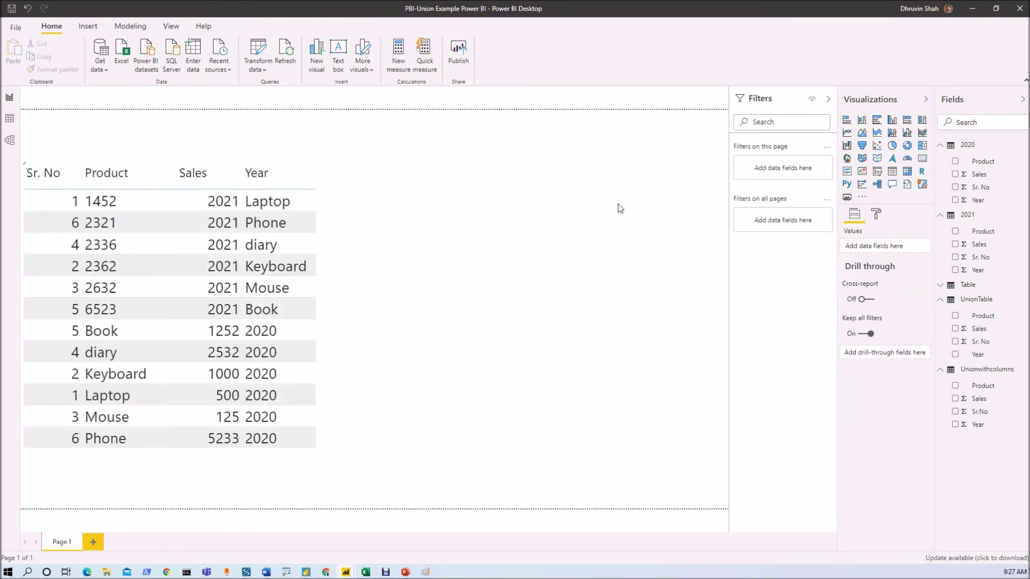
{"action": "left_click", "coordinate": [892, 173]}
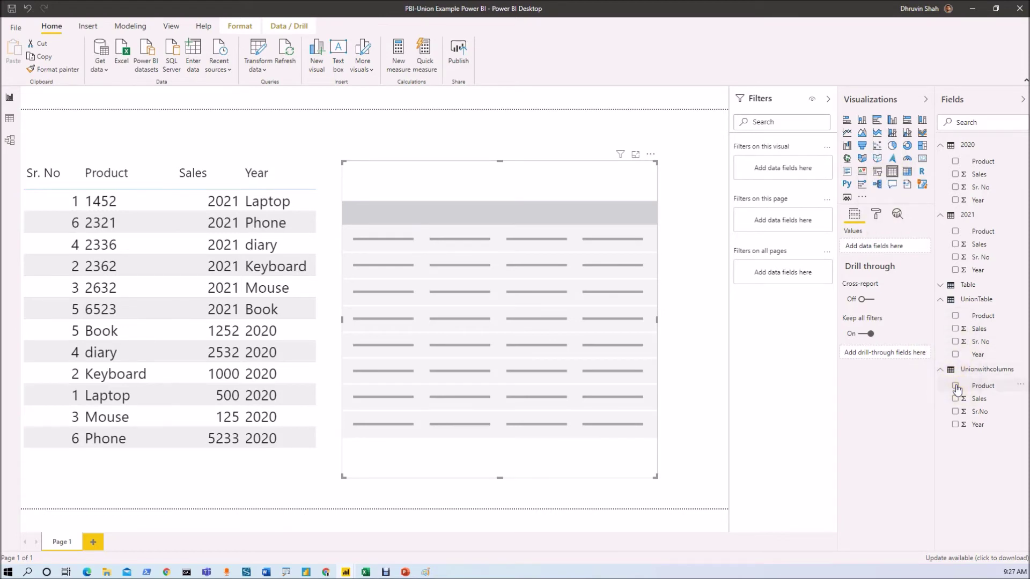
Add Unionwithcolumns Sr.No set to Don't summarize, plus Product, to the table visual.
{"action": "left_click", "coordinate": [955, 412]}
{"action": "left_click", "coordinate": [916, 247]}
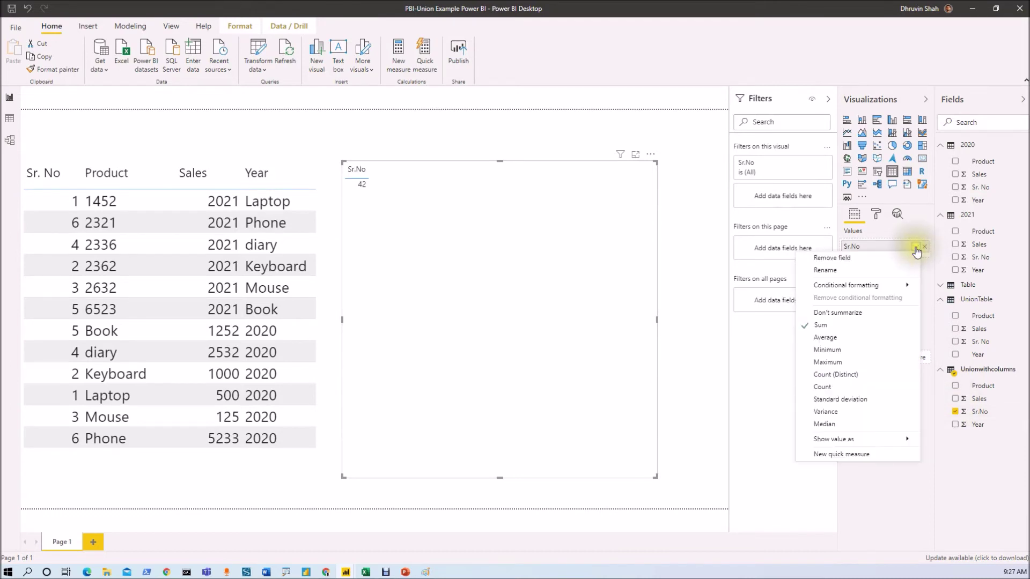
{"action": "left_click", "coordinate": [896, 344]}
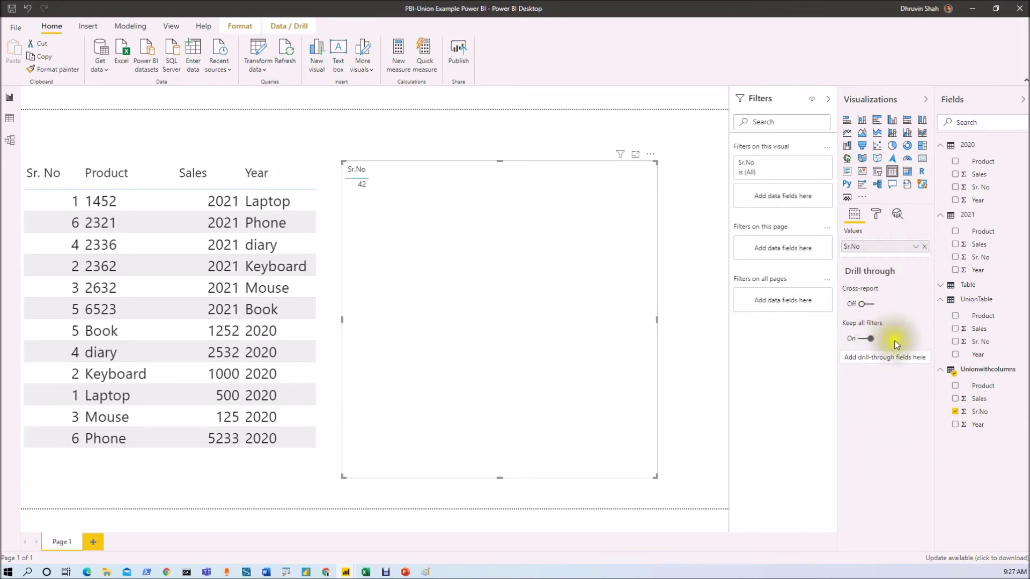
{"action": "left_click", "coordinate": [956, 389]}
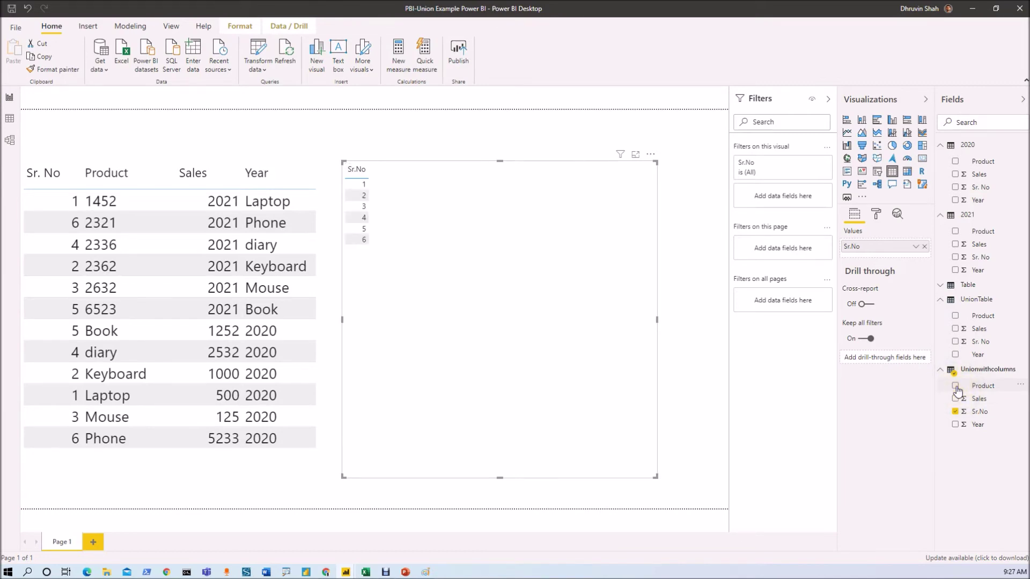
{"action": "left_click", "coordinate": [960, 411]}
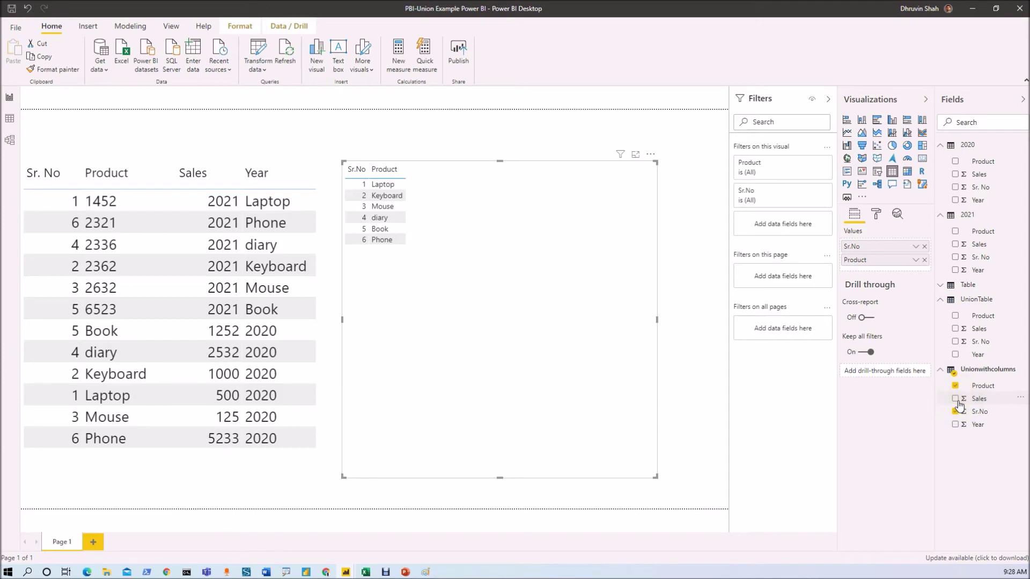
Add Sales set to Don't summarize, and Year left unsummarized, to the table visual.
{"action": "left_click_drag", "start_coordinate": [959, 405], "coordinate": [905, 285]}
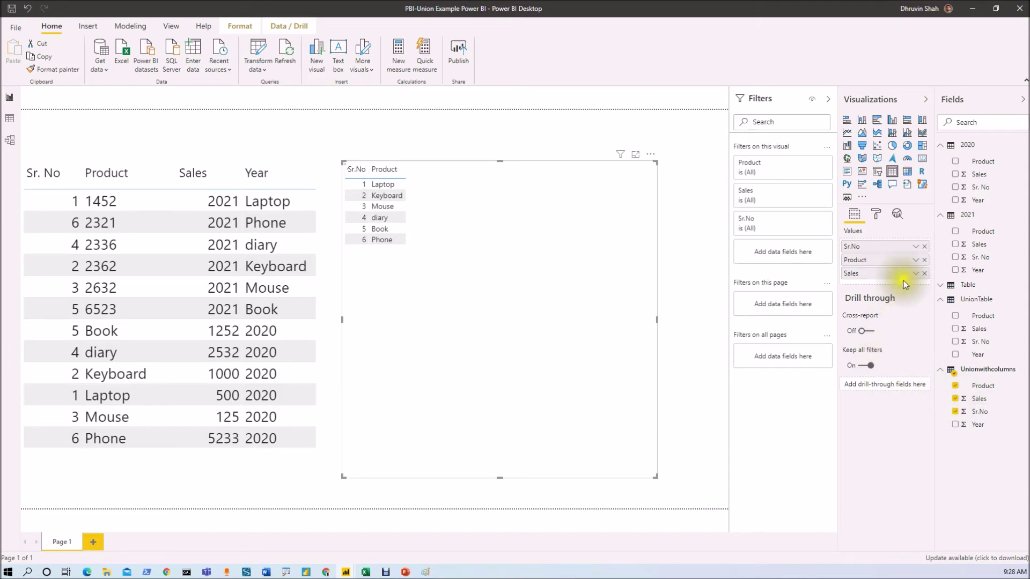
{"action": "left_click", "coordinate": [916, 273]}
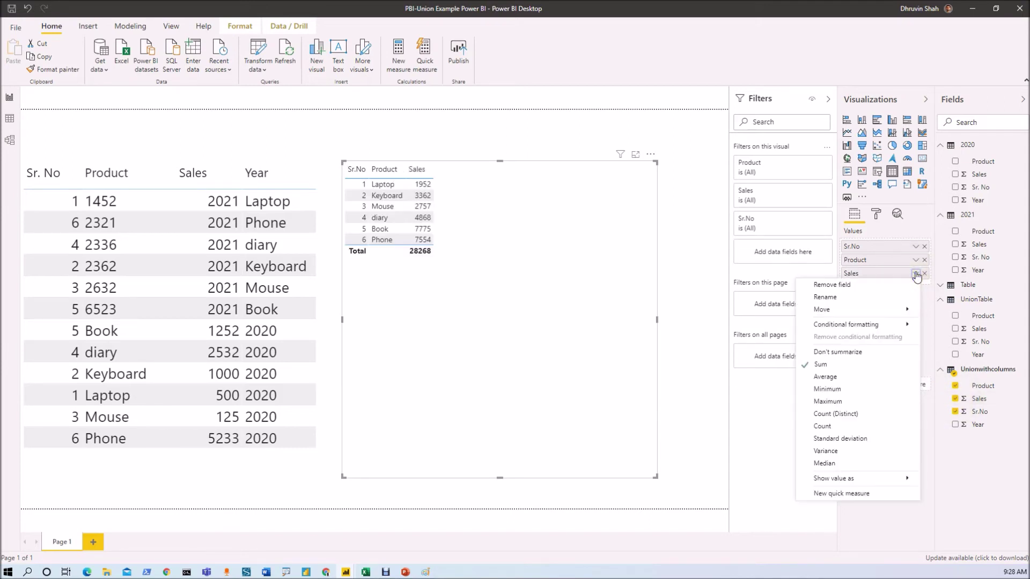
{"action": "left_click", "coordinate": [865, 351]}
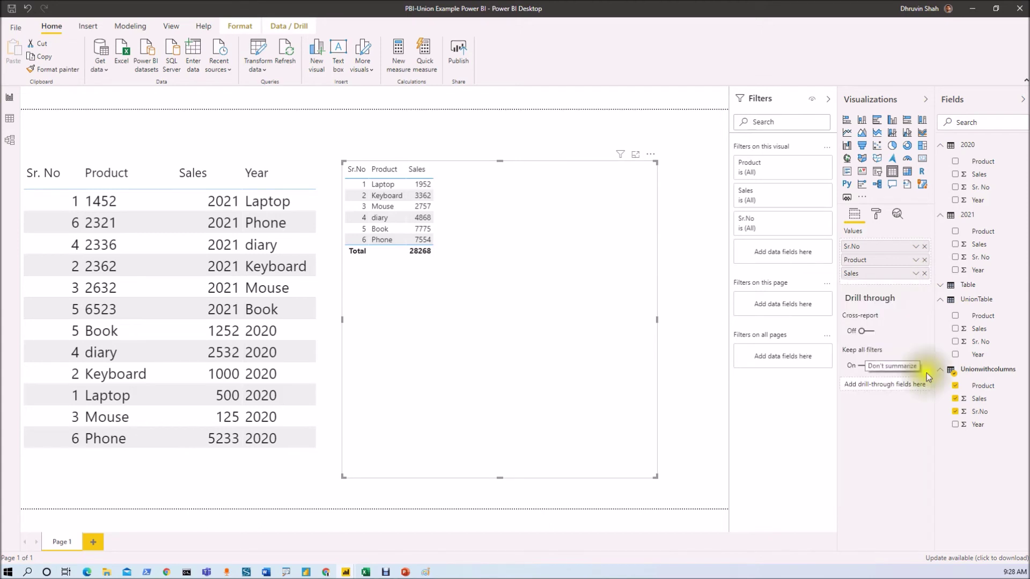
{"action": "left_click", "coordinate": [955, 425]}
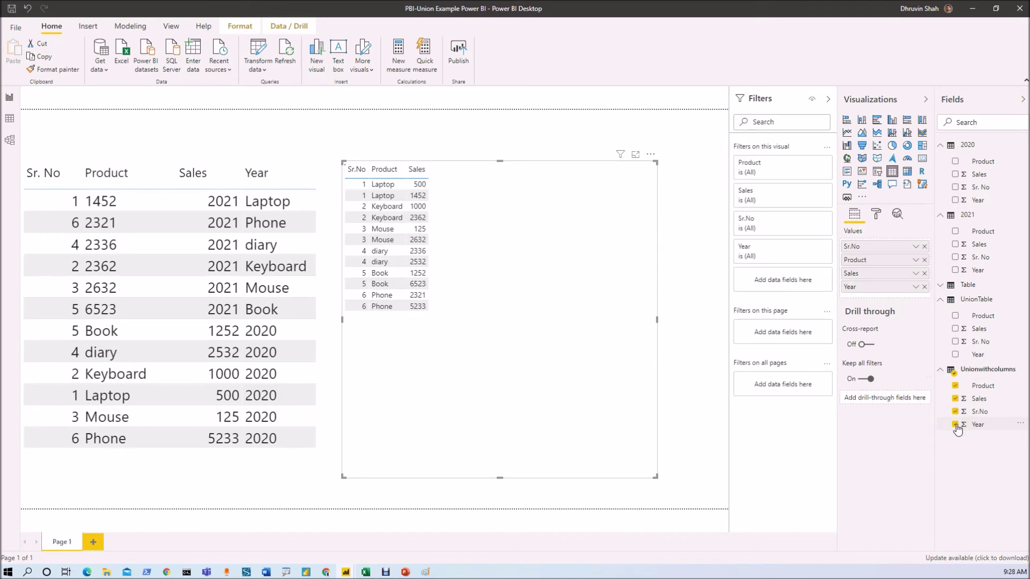
{"action": "left_click", "coordinate": [915, 291]}
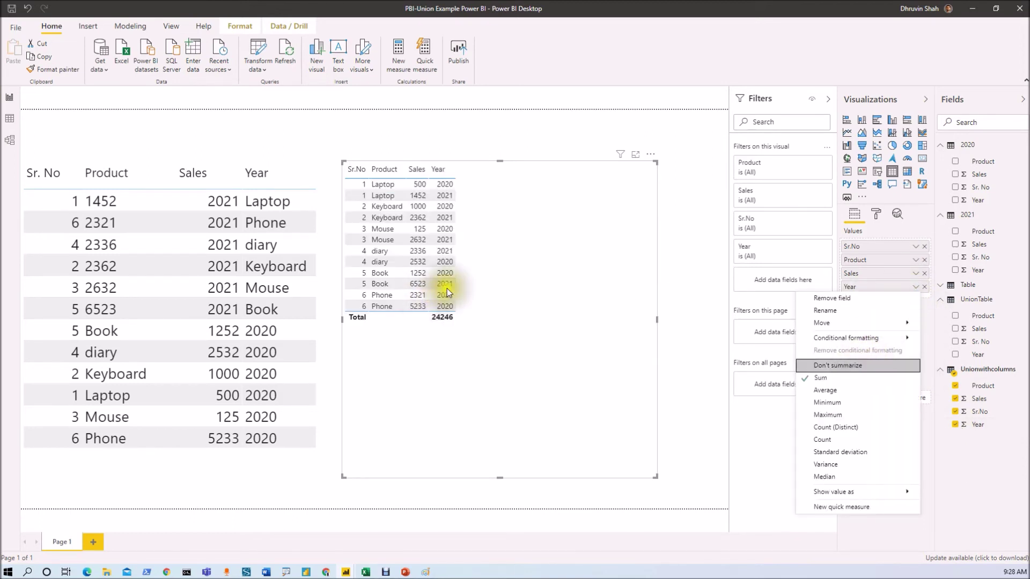
{"action": "left_click", "coordinate": [469, 285]}
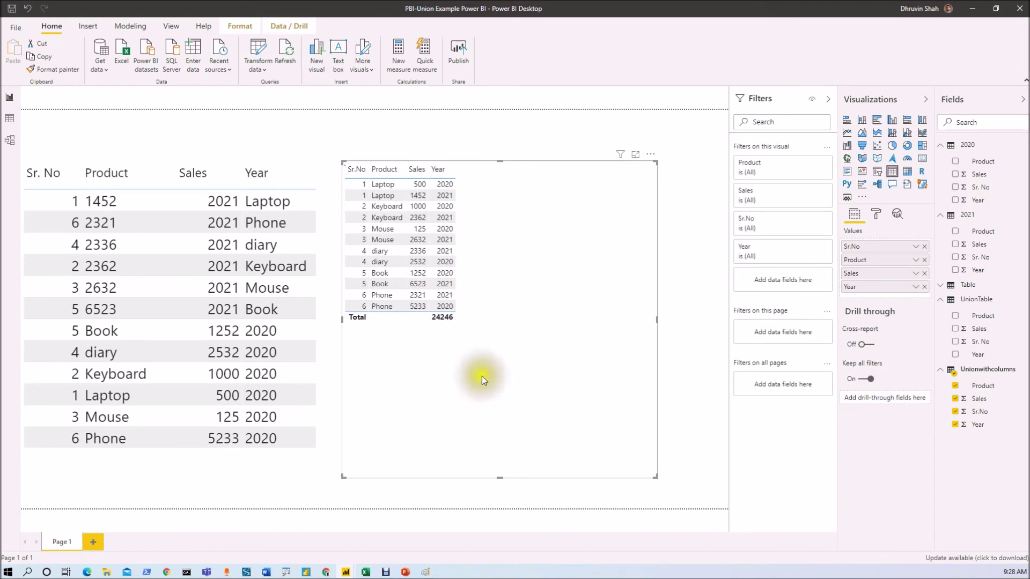
Copy the left UnionTable visual's large-font formatting onto the Unionwithcolumns table with Format painter.
{"action": "left_click", "coordinate": [323, 180]}
{"action": "left_click", "coordinate": [53, 56]}
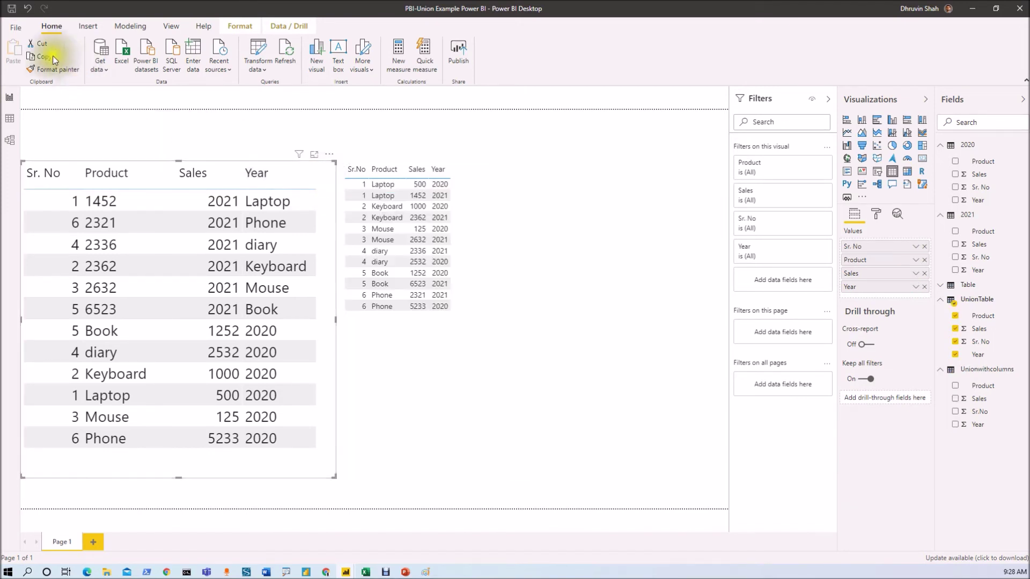
{"action": "left_click", "coordinate": [51, 73]}
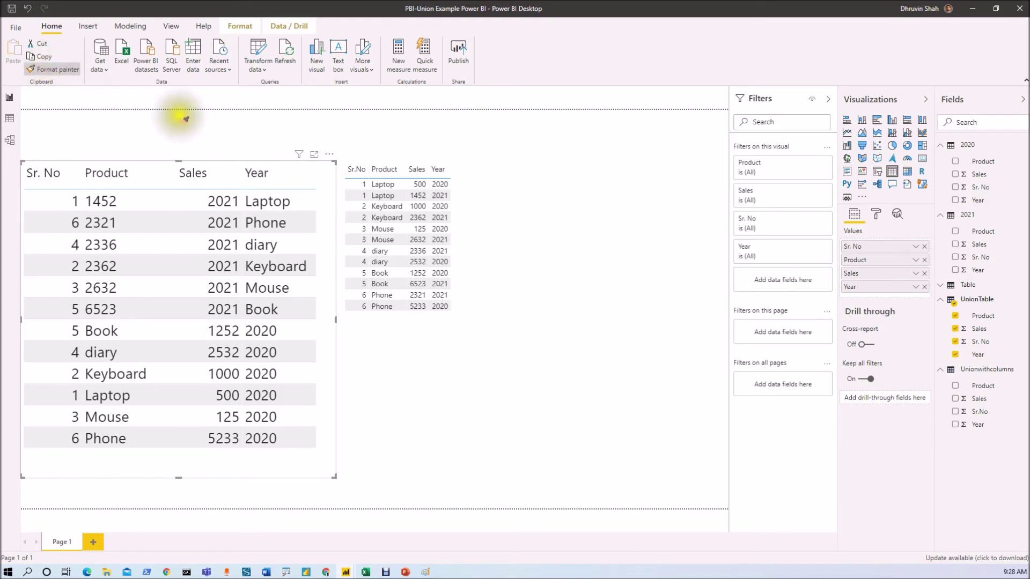
{"action": "left_click", "coordinate": [530, 306]}
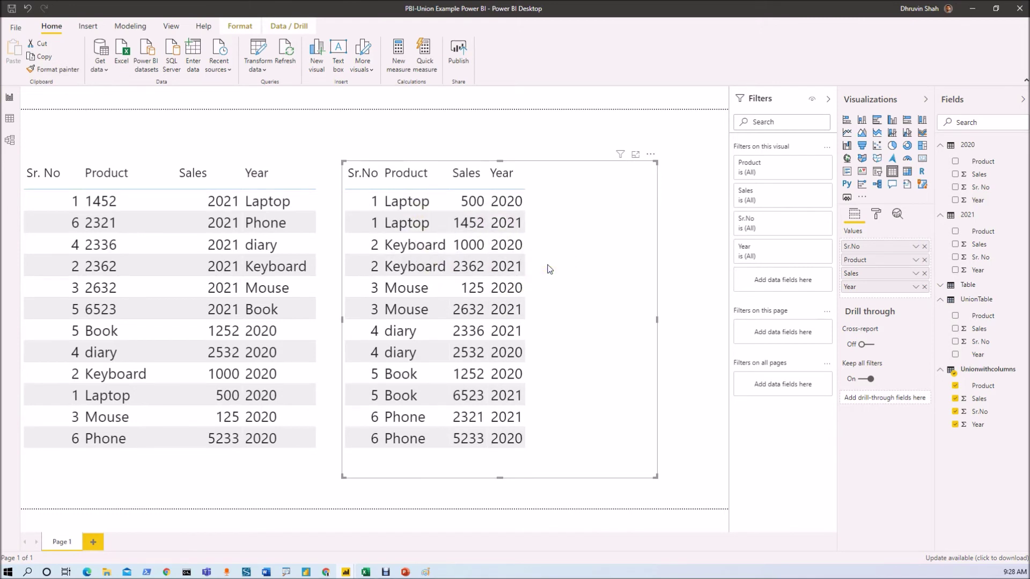
{"action": "left_click", "coordinate": [55, 198]}
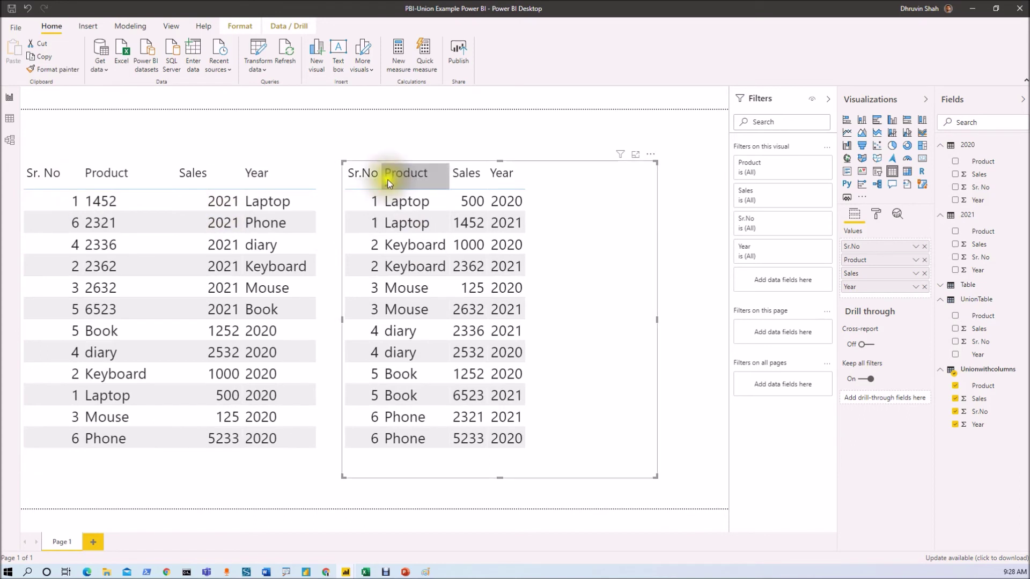
{"action": "left_click", "coordinate": [443, 475]}
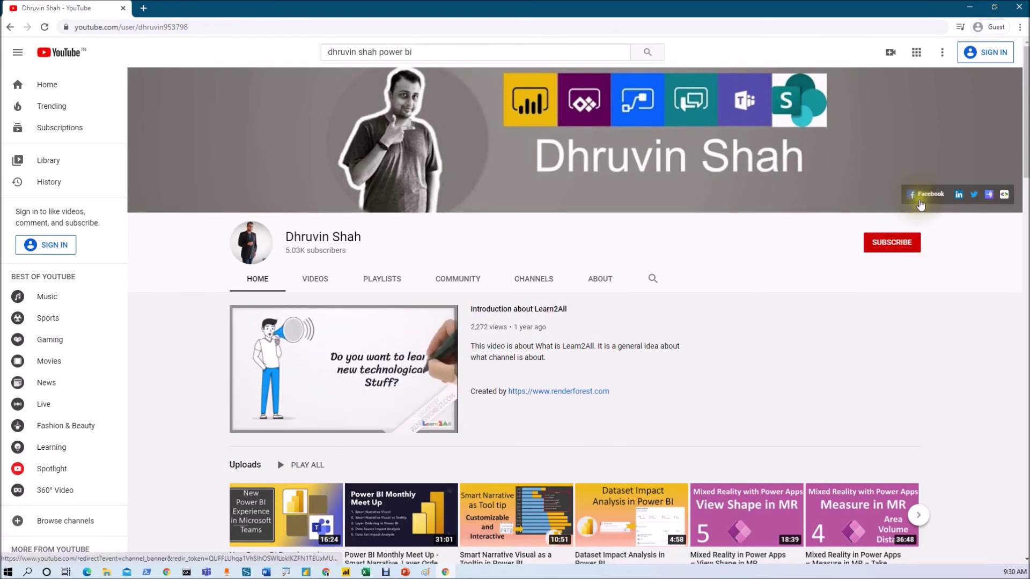
Open the channel banner's podcast page, its Spotify show and the Learn2ALL updates form in tabs.
{"action": "left_click", "coordinate": [990, 203]}
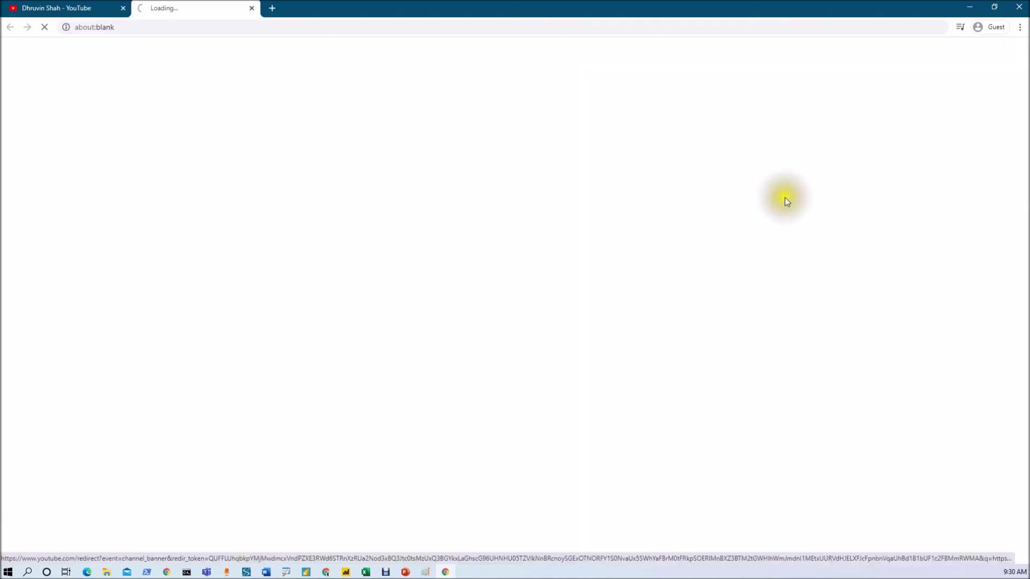
{"action": "left_click", "coordinate": [83, 8]}
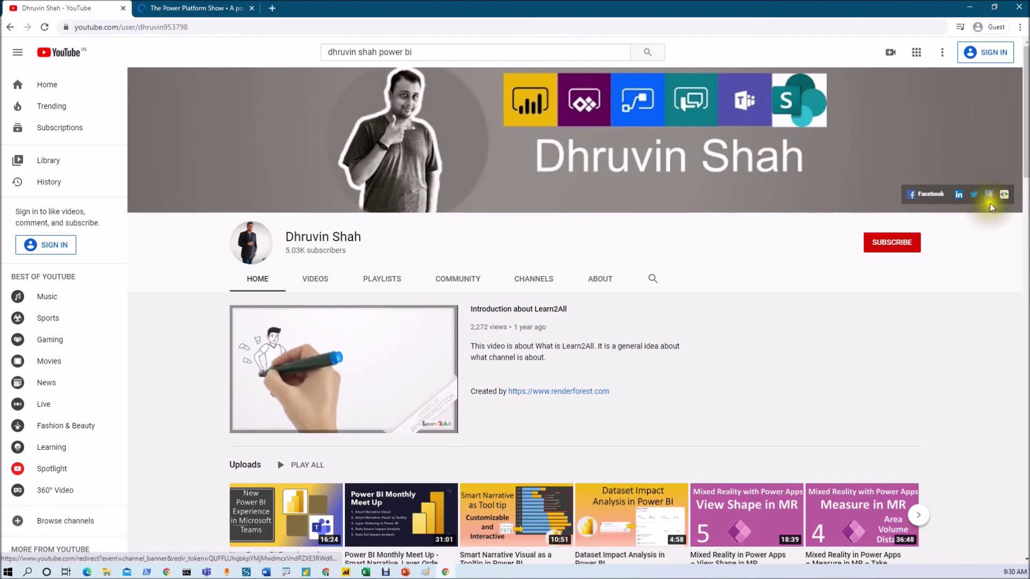
{"action": "left_click", "coordinate": [215, 8]}
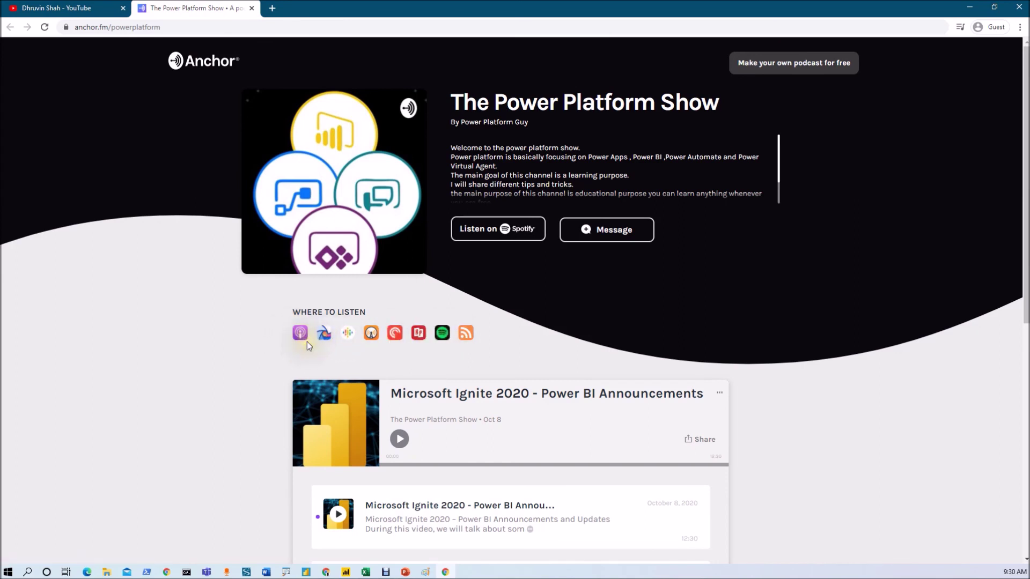
{"action": "left_click", "coordinate": [442, 335]}
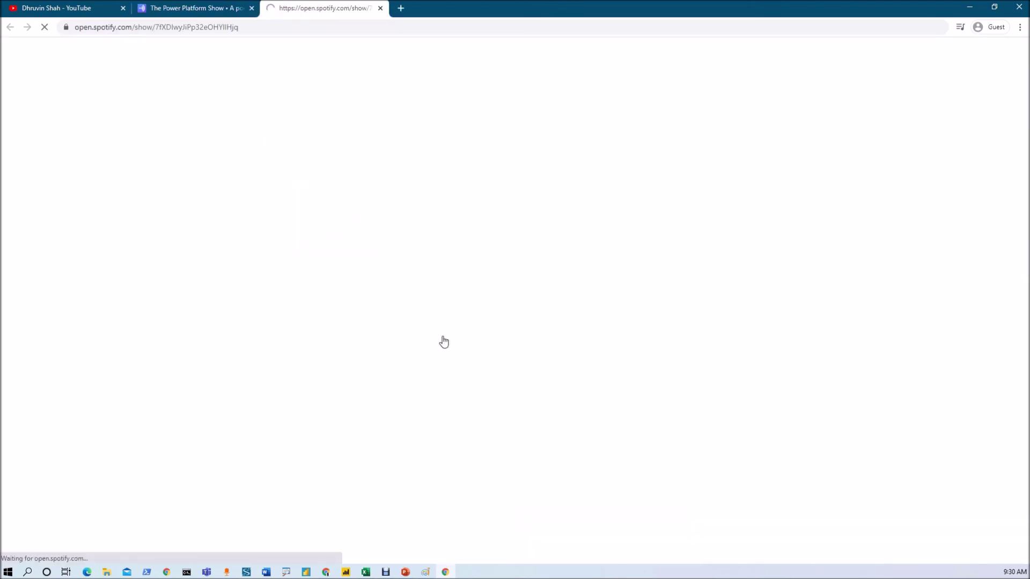
{"action": "left_click", "coordinate": [75, 8]}
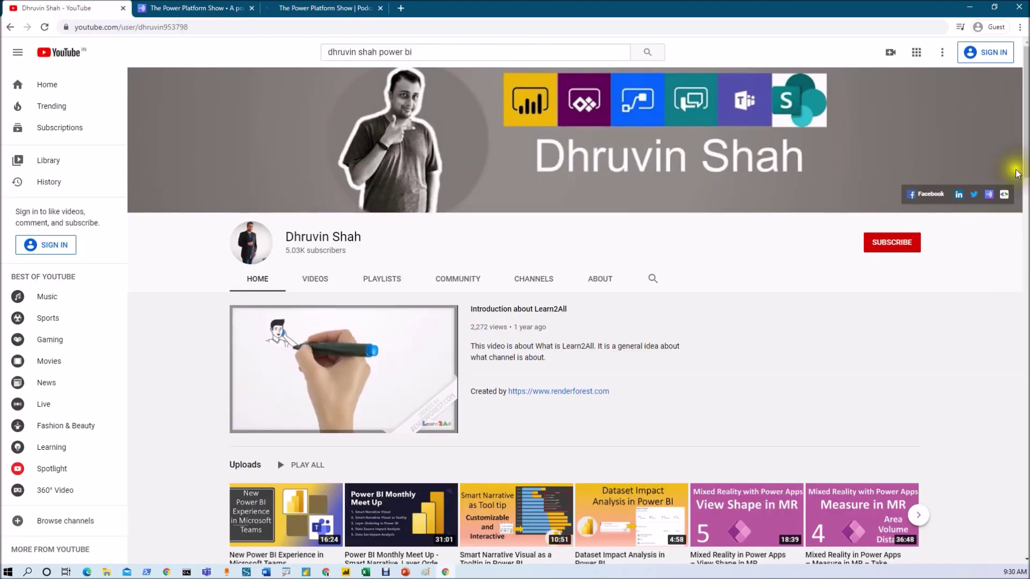
{"action": "left_click", "coordinate": [1004, 196]}
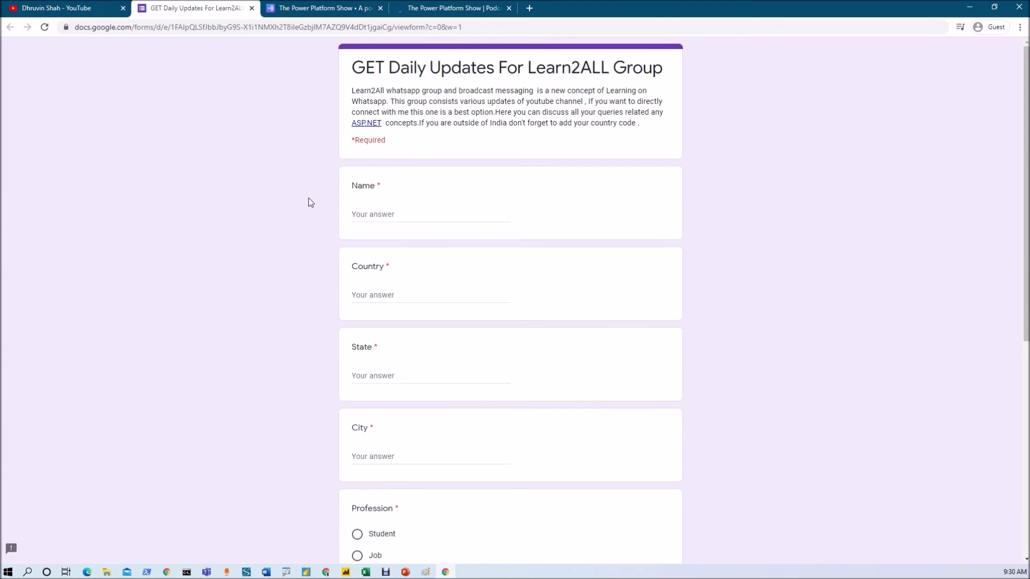
{"action": "left_click", "coordinate": [89, 5]}
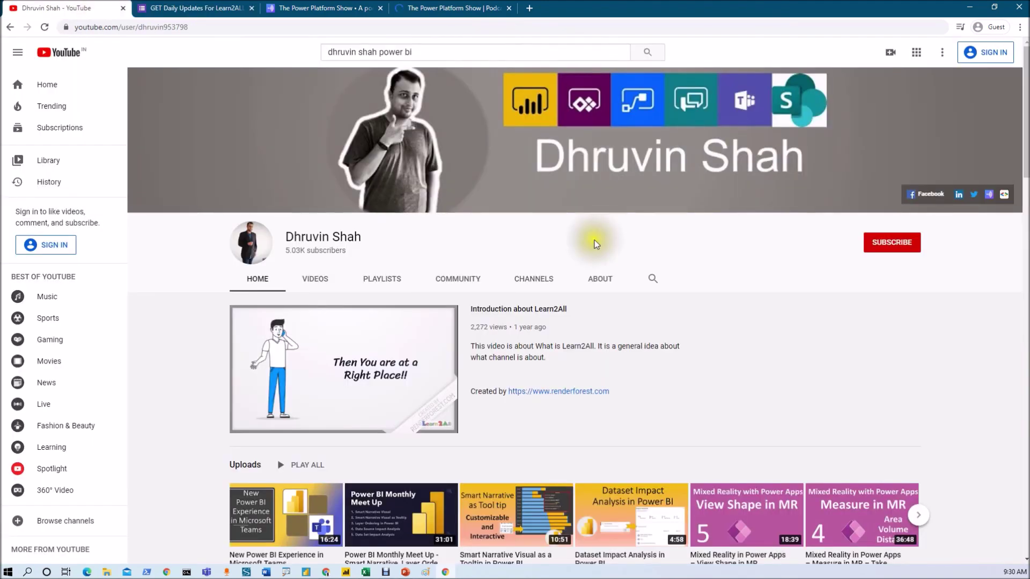